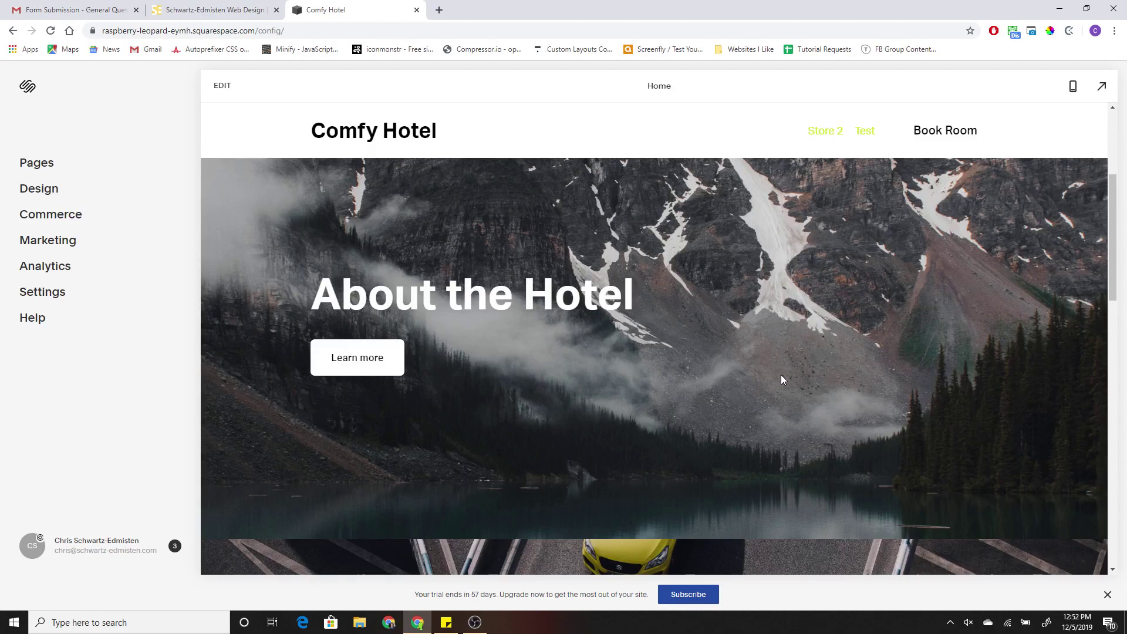
Scroll through the homepage and start editing the Home page.
{"action": "scroll", "coordinate": [781, 370], "scroll_direction": "down", "scroll_amount": 5}
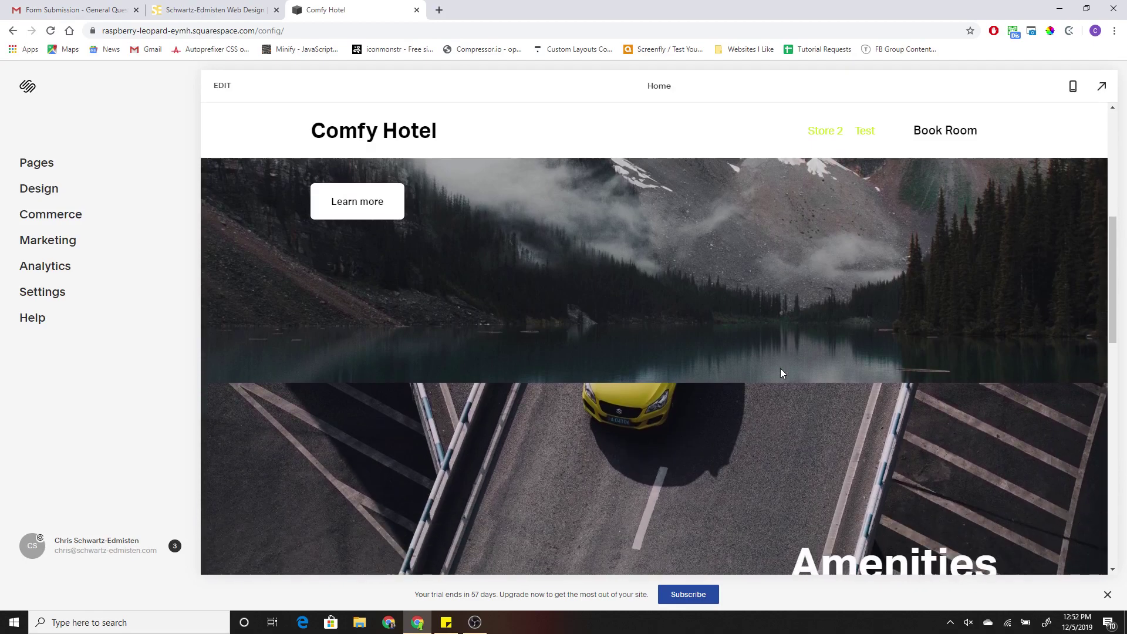
{"action": "scroll", "coordinate": [737, 392], "scroll_direction": "down", "scroll_amount": 1}
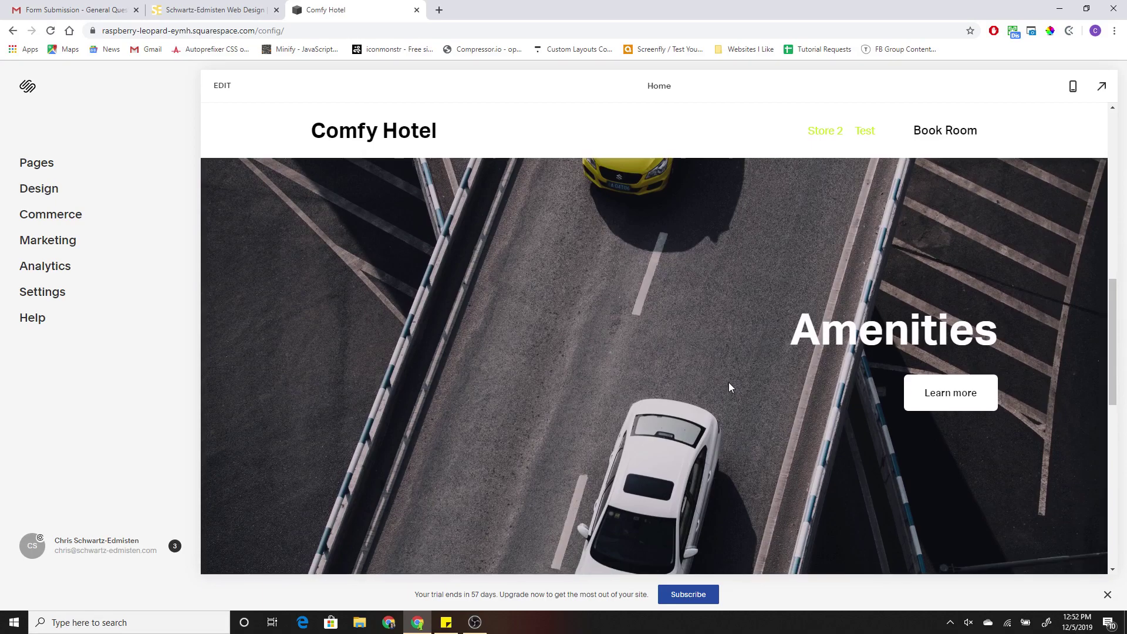
{"action": "scroll", "coordinate": [727, 385], "scroll_direction": "down", "scroll_amount": 1}
{"action": "scroll", "coordinate": [729, 393], "scroll_direction": "up", "scroll_amount": 6}
{"action": "scroll", "coordinate": [727, 399], "scroll_direction": "down", "scroll_amount": 1}
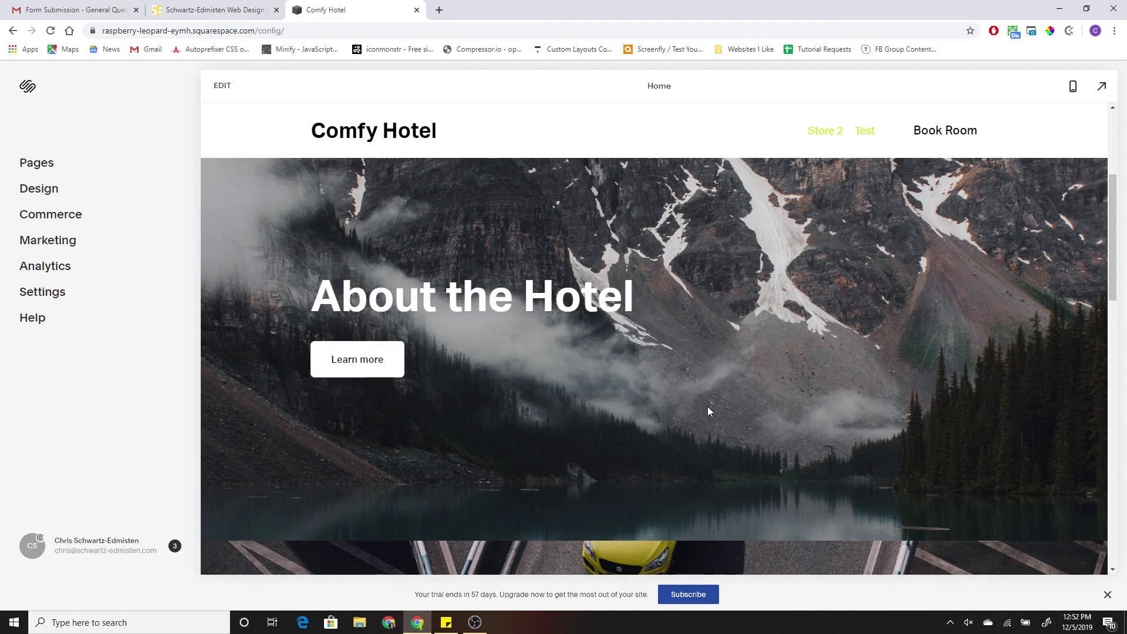
{"action": "scroll", "coordinate": [687, 399], "scroll_direction": "down", "scroll_amount": 4}
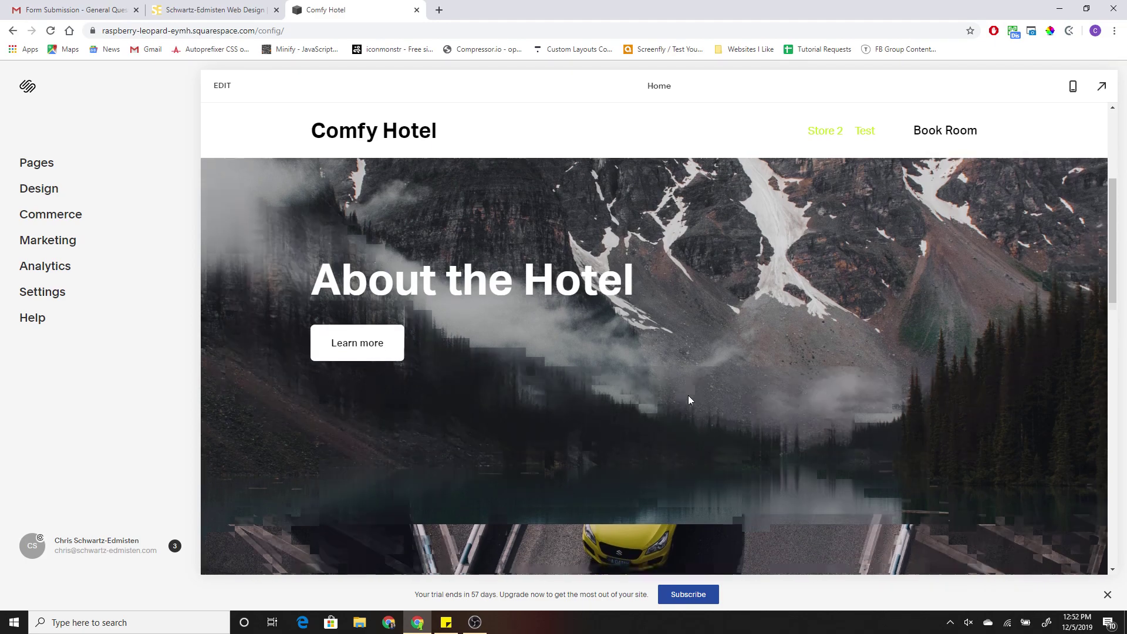
{"action": "scroll", "coordinate": [688, 399], "scroll_direction": "down", "scroll_amount": 2}
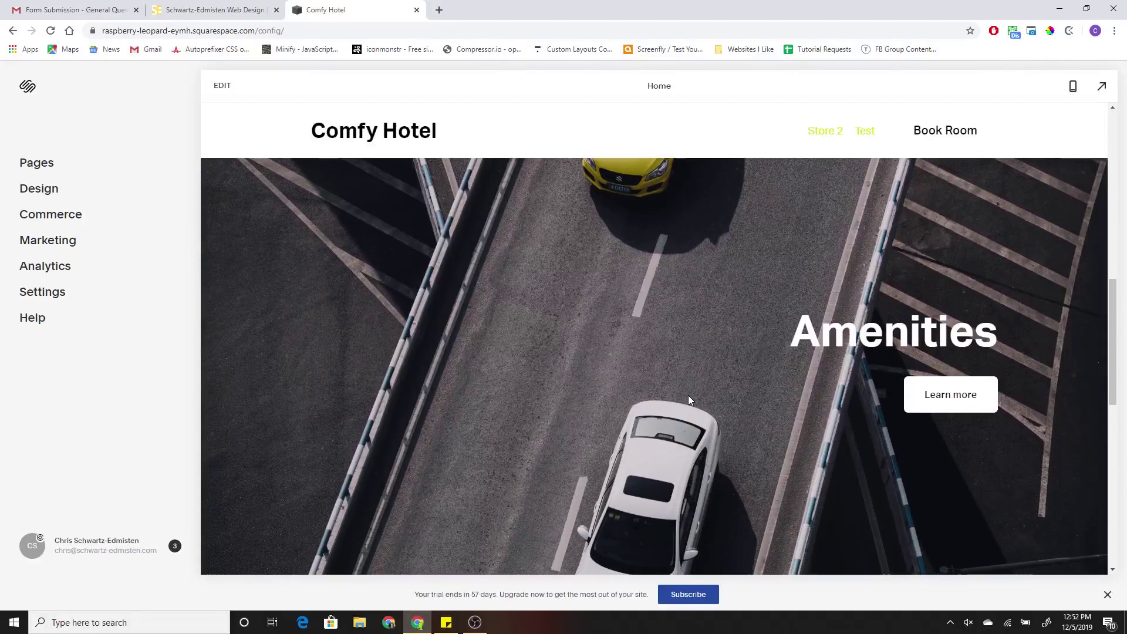
{"action": "scroll", "coordinate": [685, 411], "scroll_direction": "up", "scroll_amount": 1}
{"action": "scroll", "coordinate": [673, 378], "scroll_direction": "up", "scroll_amount": 2}
{"action": "scroll", "coordinate": [666, 378], "scroll_direction": "up", "scroll_amount": 2}
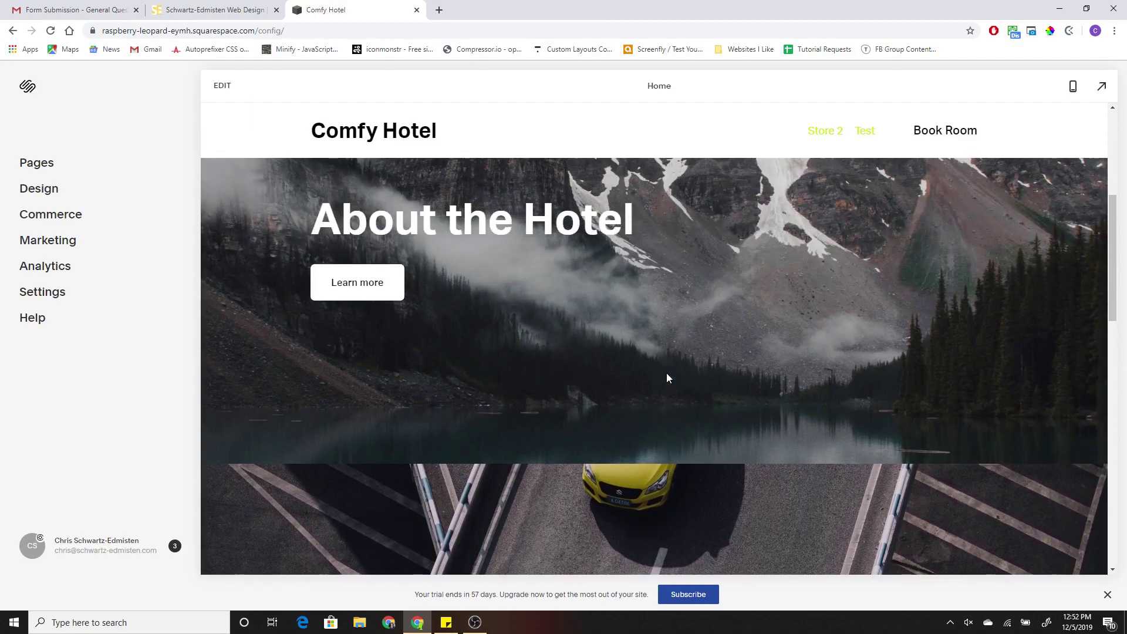
{"action": "scroll", "coordinate": [666, 378], "scroll_direction": "up", "scroll_amount": 2}
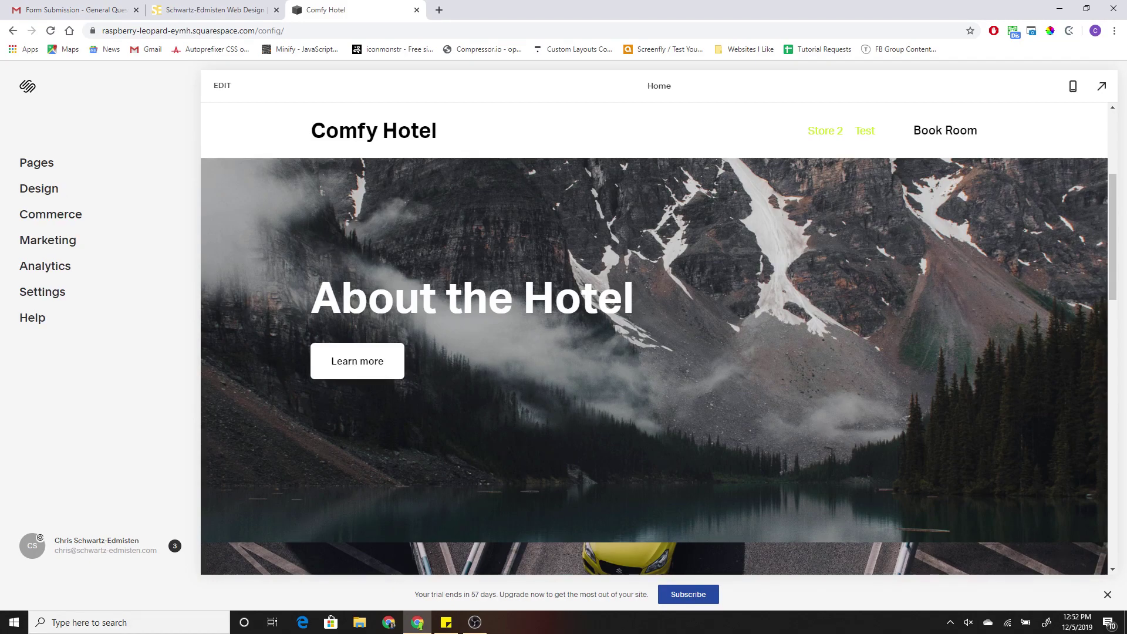
{"action": "left_click", "coordinate": [32, 196]}
{"action": "left_click", "coordinate": [222, 86]}
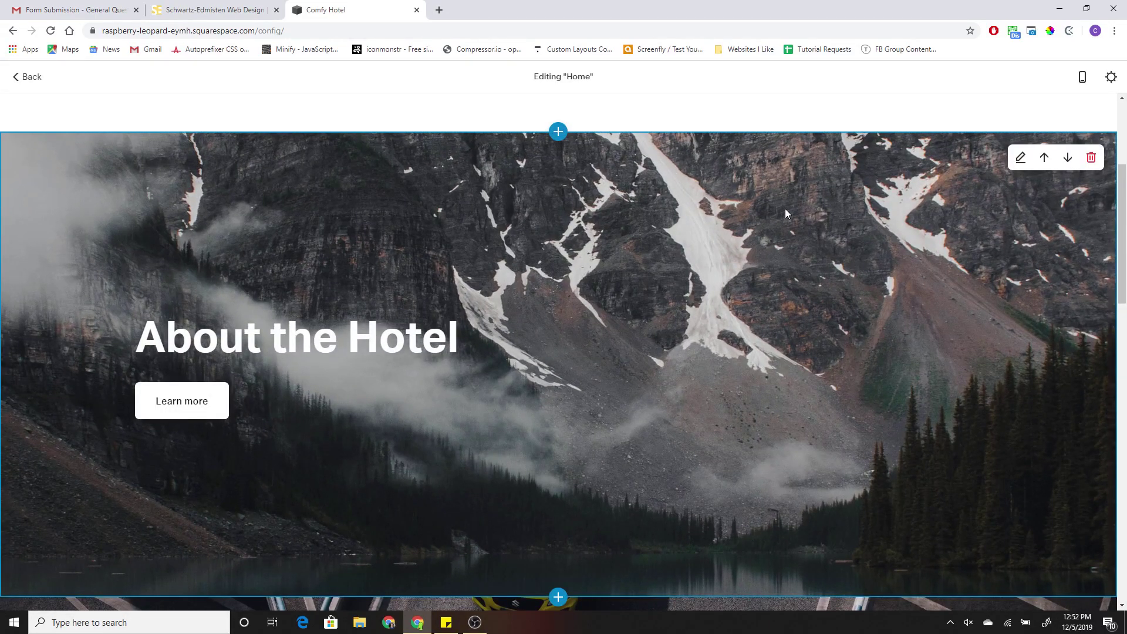
Split About the Hotel with its heading on the left half and content width 100.
{"action": "left_click", "coordinate": [1018, 161]}
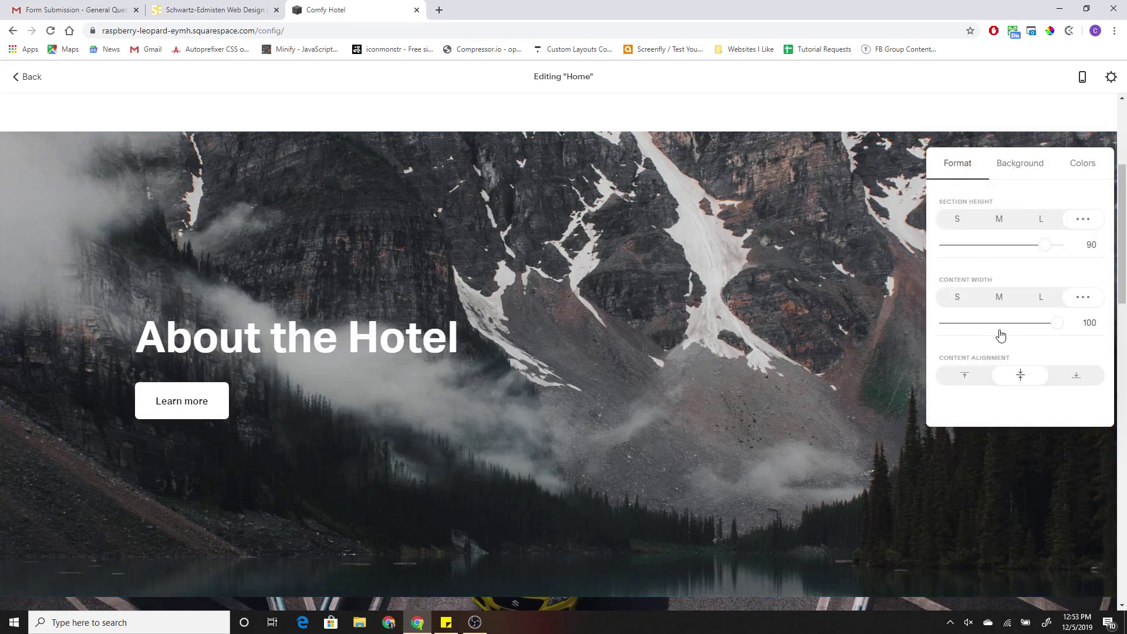
{"action": "left_click_drag", "start_coordinate": [1050, 322], "coordinate": [1039, 322]}
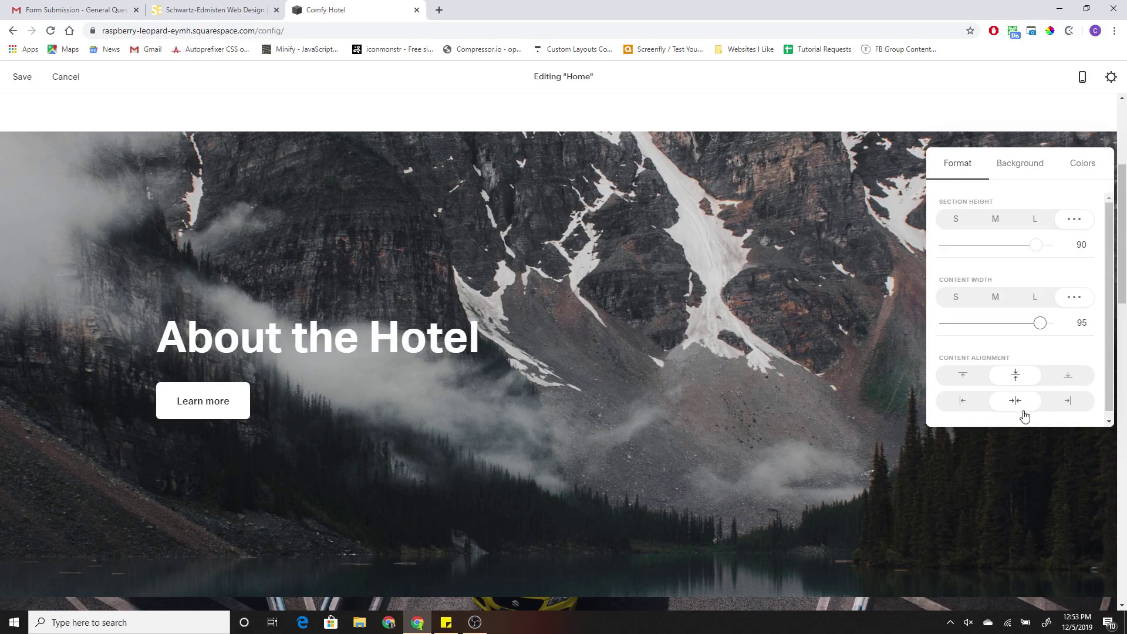
{"action": "left_click", "coordinate": [958, 405]}
{"action": "left_click_drag", "start_coordinate": [1039, 323], "coordinate": [1066, 322]}
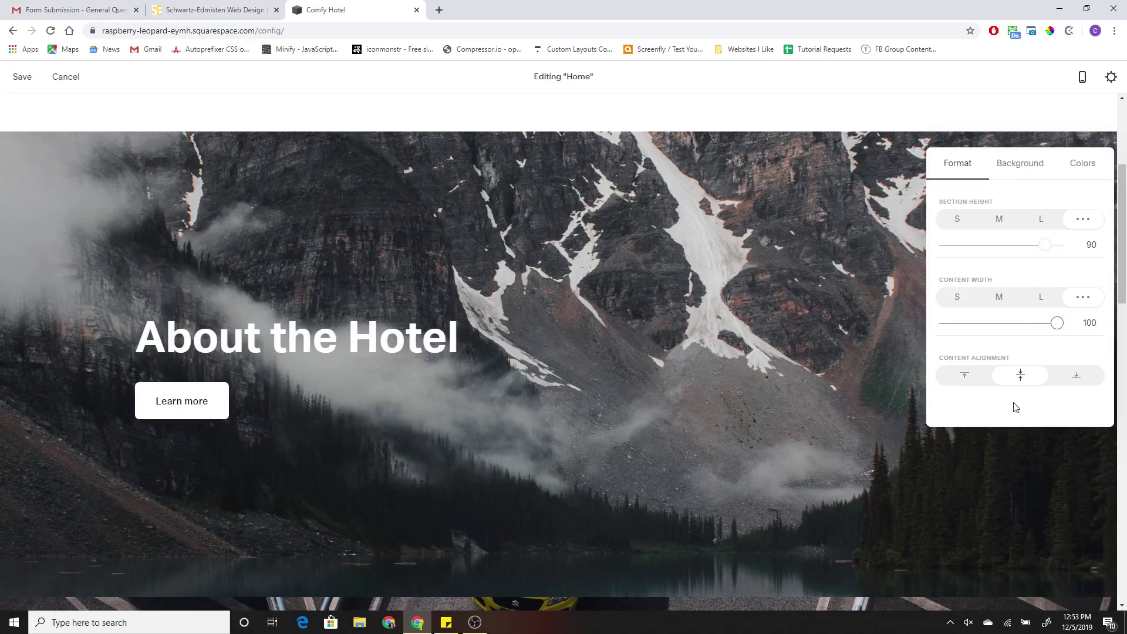
{"action": "left_click_drag", "start_coordinate": [1056, 322], "coordinate": [1044, 323]}
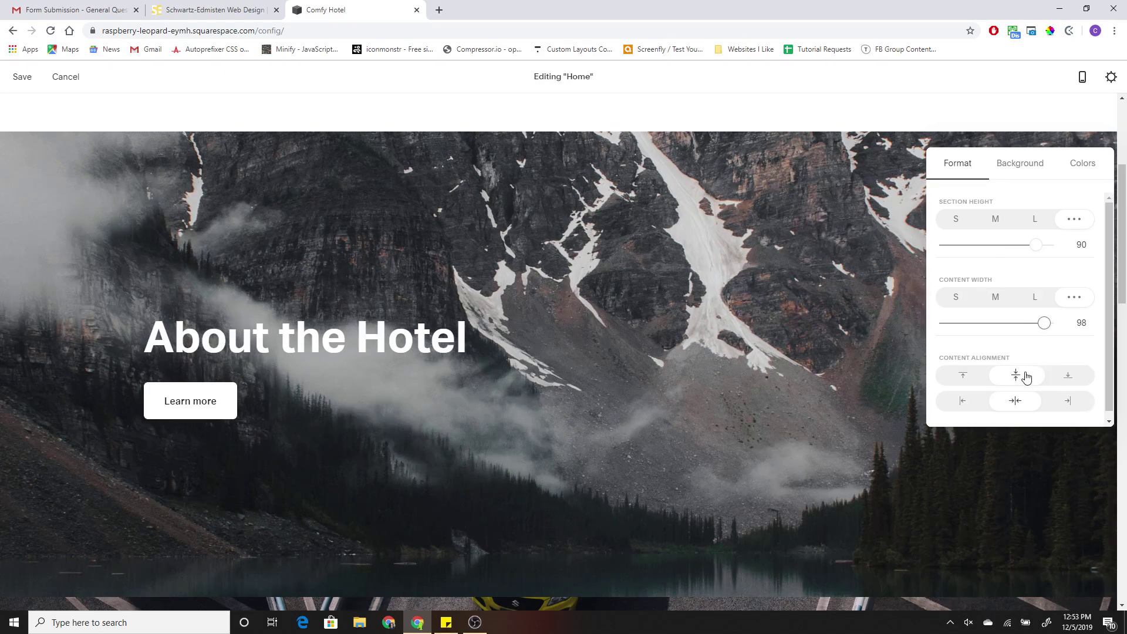
{"action": "left_click", "coordinate": [1068, 376]}
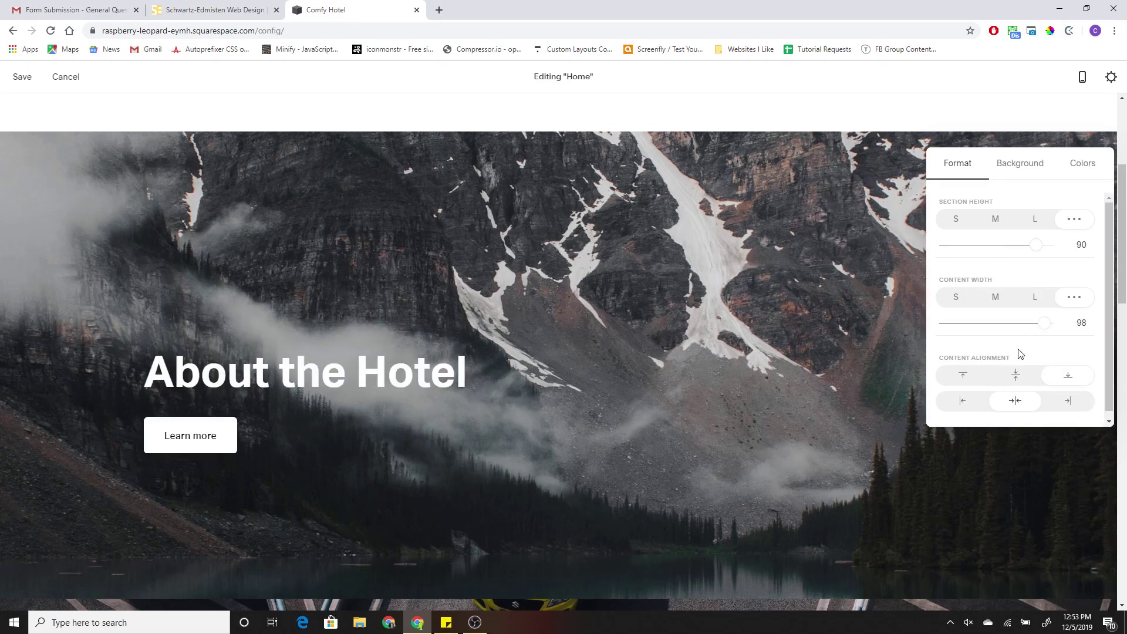
{"action": "left_click", "coordinate": [959, 404]}
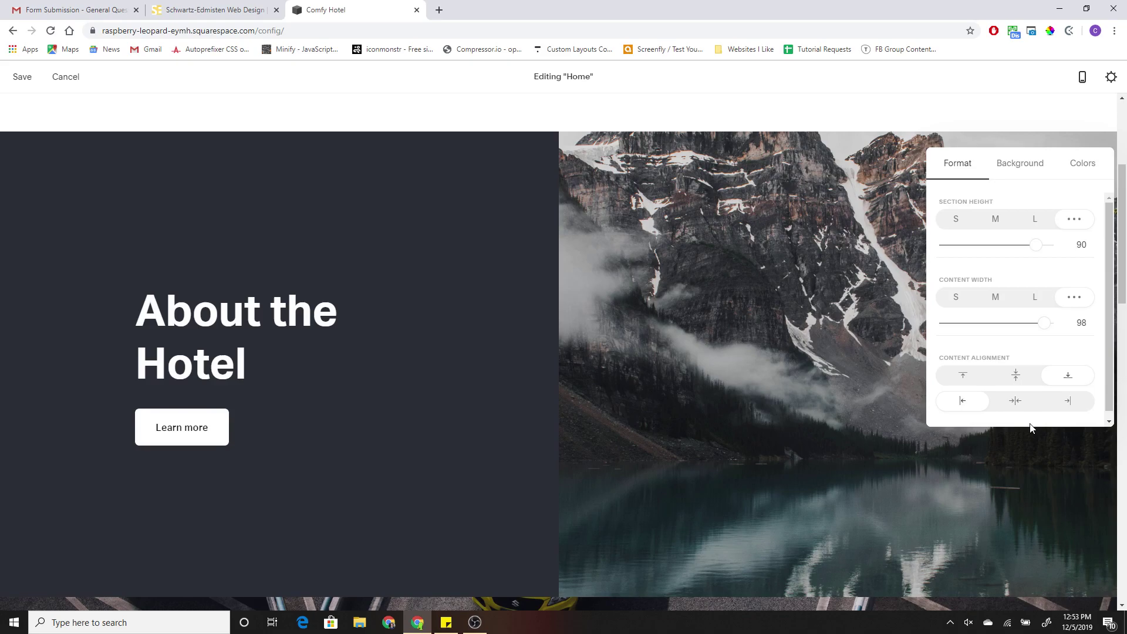
{"action": "left_click", "coordinate": [1068, 401]}
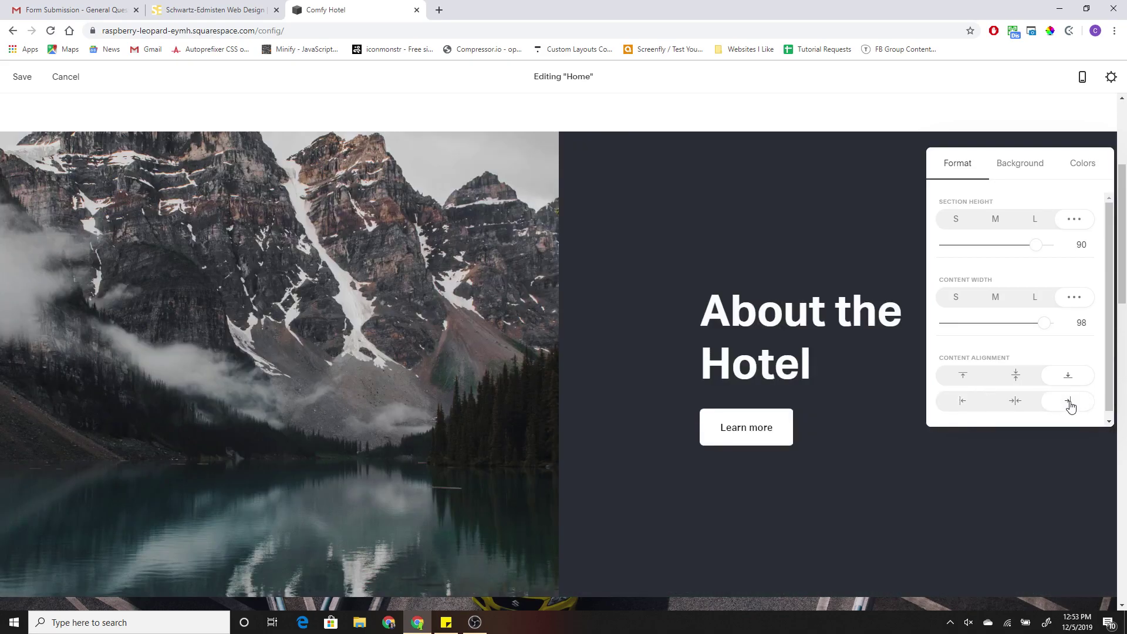
{"action": "left_click", "coordinate": [960, 402]}
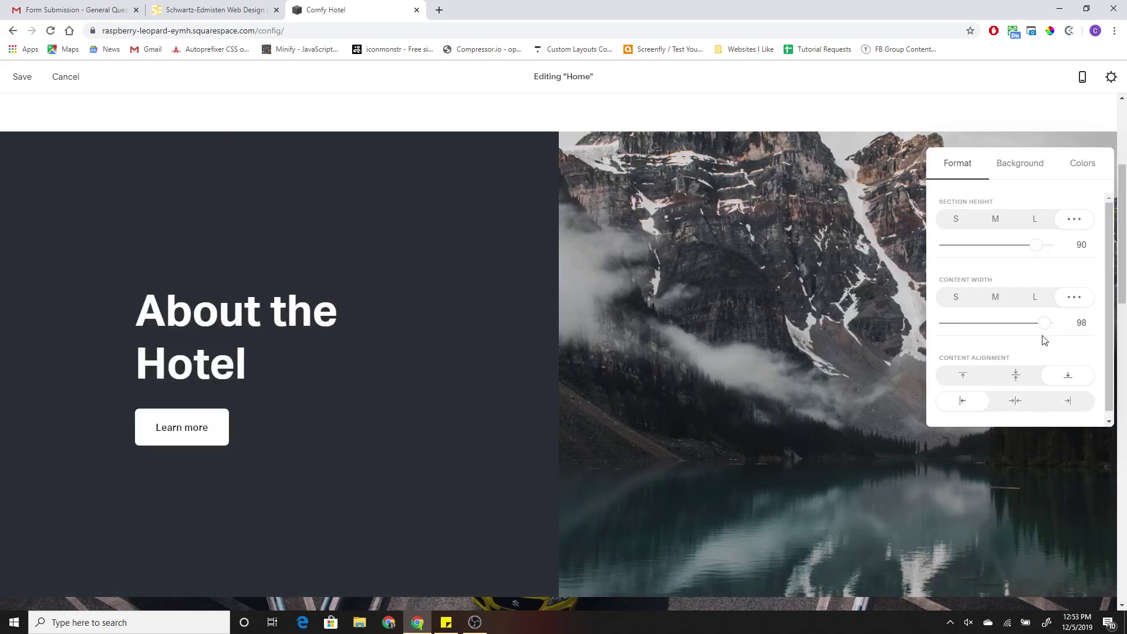
{"action": "left_click_drag", "start_coordinate": [1043, 321], "coordinate": [1070, 320]}
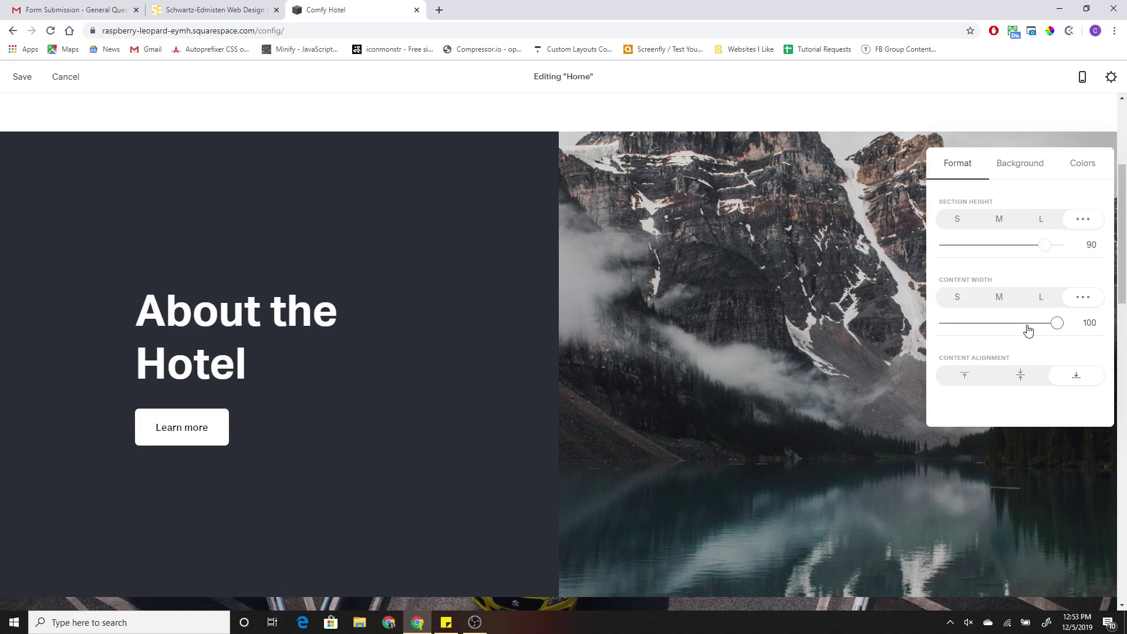
Put the Amenities heading on the right half, bottom-aligned, with content width 100.
{"action": "left_click", "coordinate": [748, 270]}
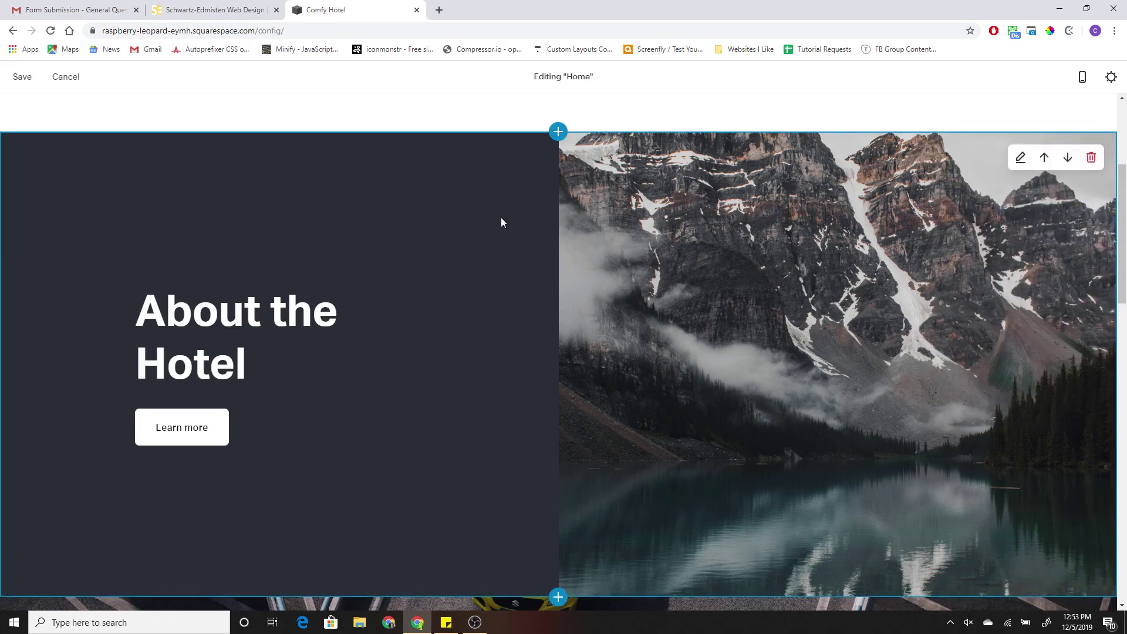
{"action": "scroll", "coordinate": [502, 217], "scroll_direction": "down", "scroll_amount": 1}
{"action": "scroll", "coordinate": [484, 233], "scroll_direction": "down", "scroll_amount": 6}
{"action": "scroll", "coordinate": [880, 220], "scroll_direction": "up", "scroll_amount": 1}
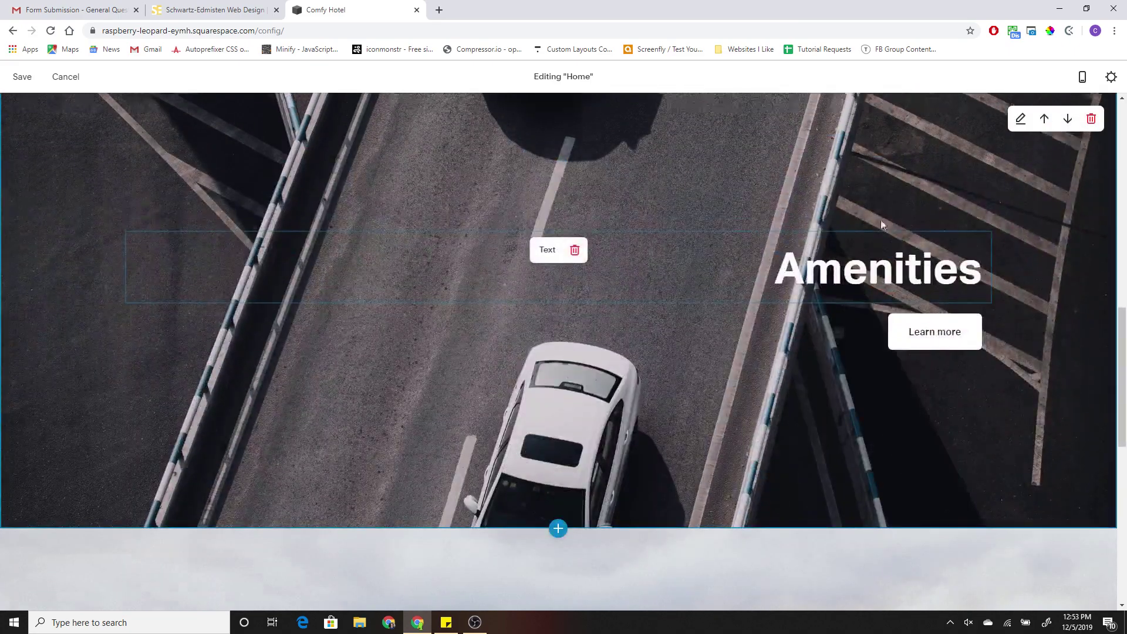
{"action": "left_click", "coordinate": [1019, 154]}
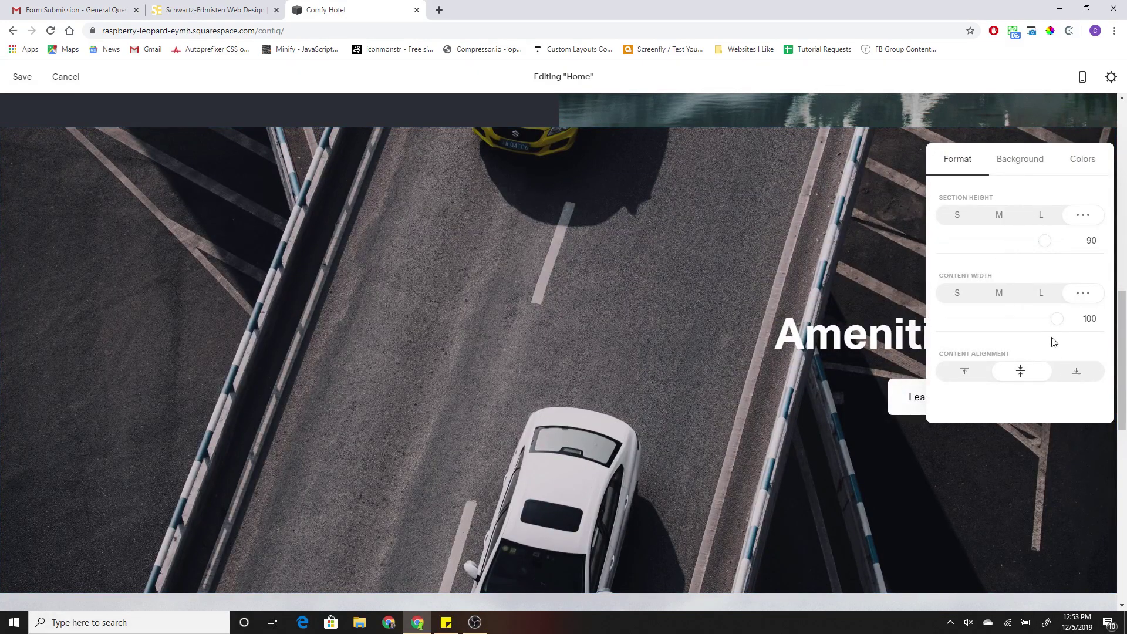
{"action": "left_click_drag", "start_coordinate": [1056, 318], "coordinate": [1042, 319]}
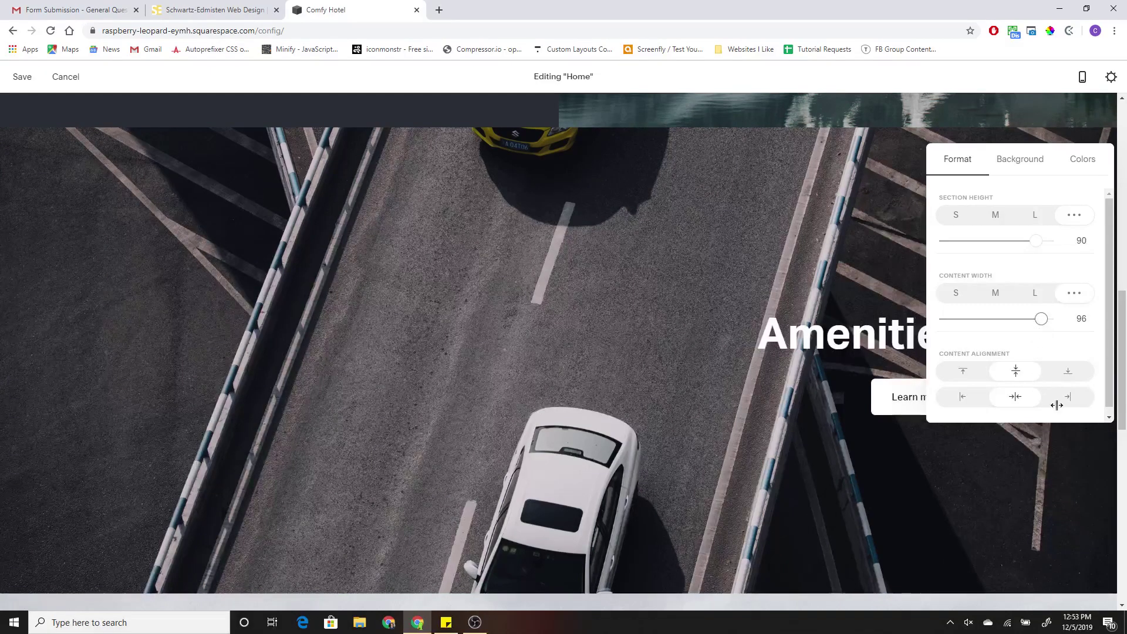
{"action": "left_click", "coordinate": [1063, 400]}
{"action": "left_click", "coordinate": [1068, 371]}
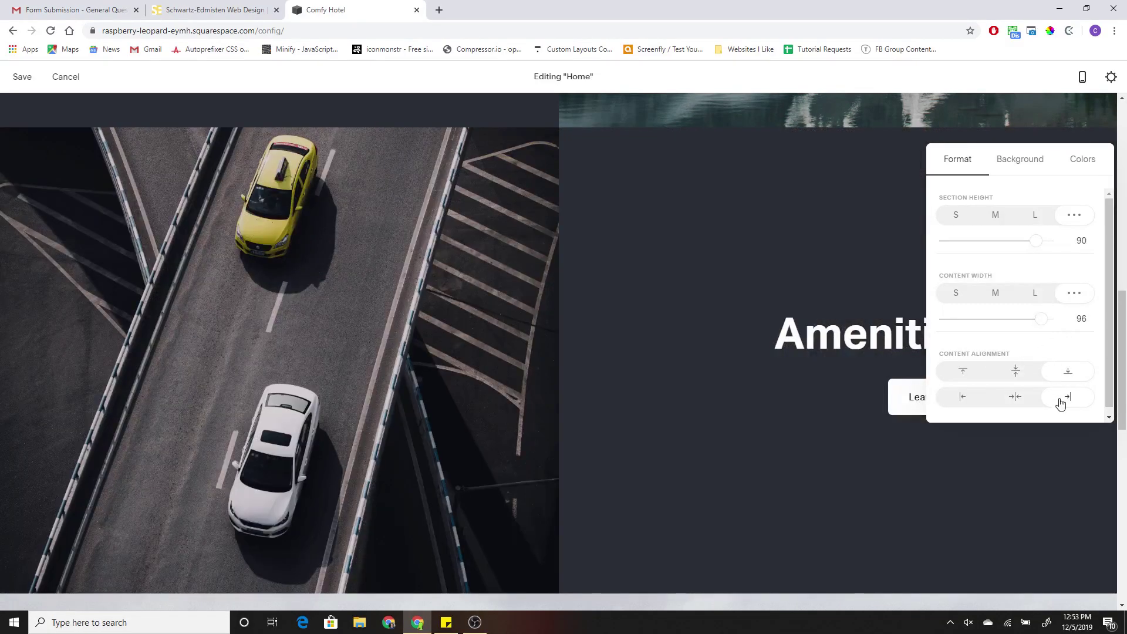
{"action": "left_click_drag", "start_coordinate": [1043, 318], "coordinate": [1073, 319]}
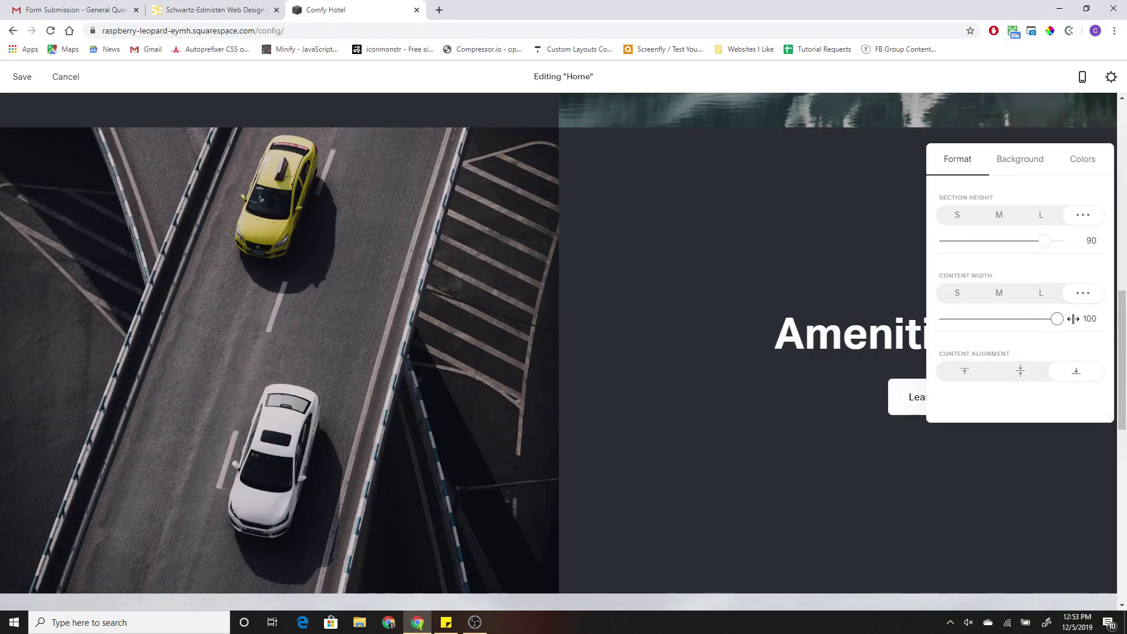
{"action": "left_click", "coordinate": [826, 203]}
Save the changes to the Home page.
{"action": "scroll", "coordinate": [520, 287], "scroll_direction": "up", "scroll_amount": 5}
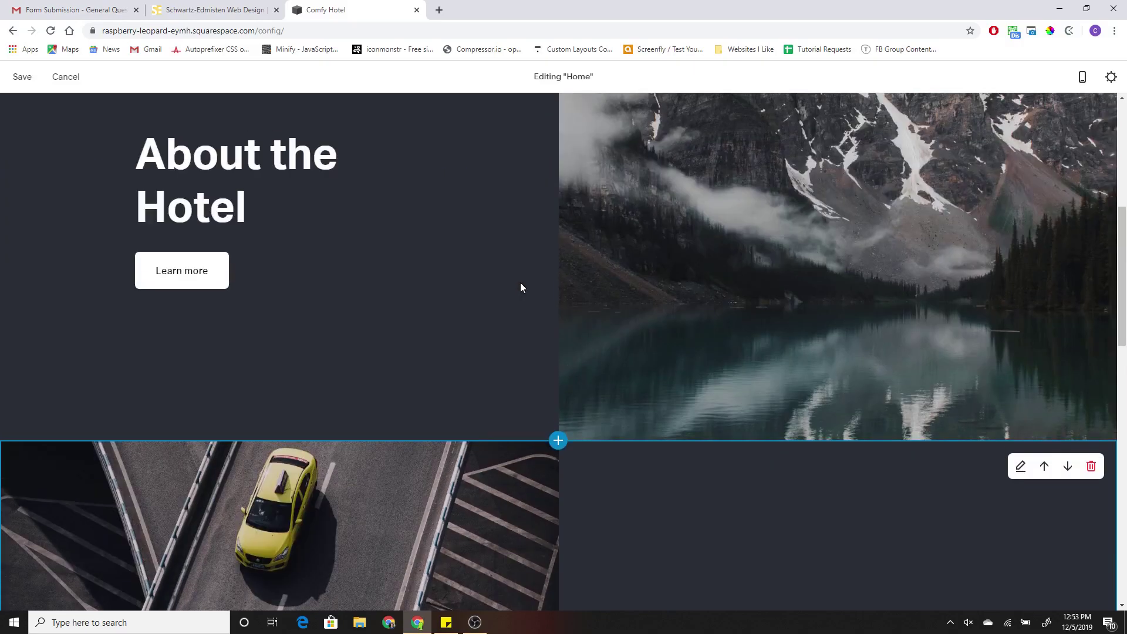
{"action": "scroll", "coordinate": [468, 254], "scroll_direction": "up", "scroll_amount": 4}
{"action": "scroll", "coordinate": [477, 266], "scroll_direction": "down", "scroll_amount": 8}
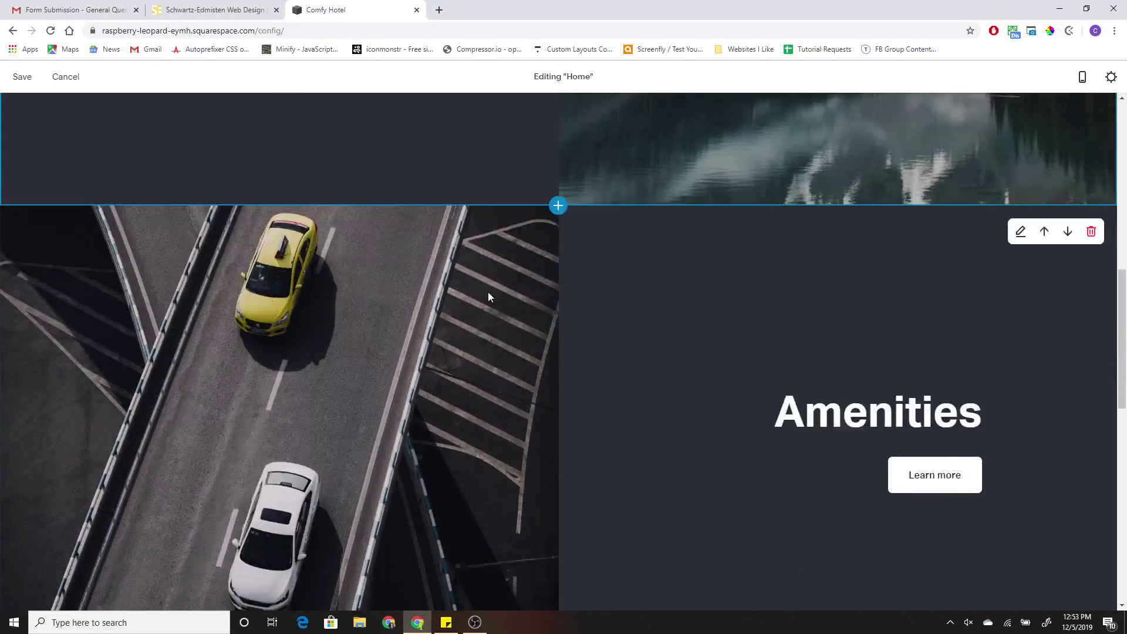
{"action": "scroll", "coordinate": [493, 305], "scroll_direction": "down", "scroll_amount": 3}
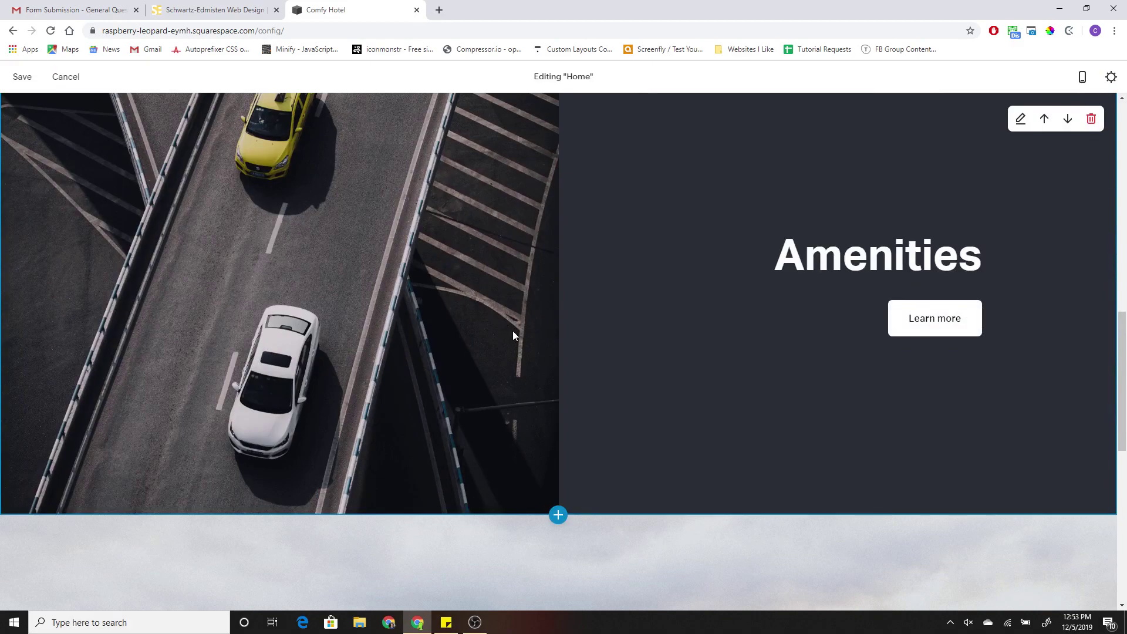
{"action": "left_click", "coordinate": [23, 76]}
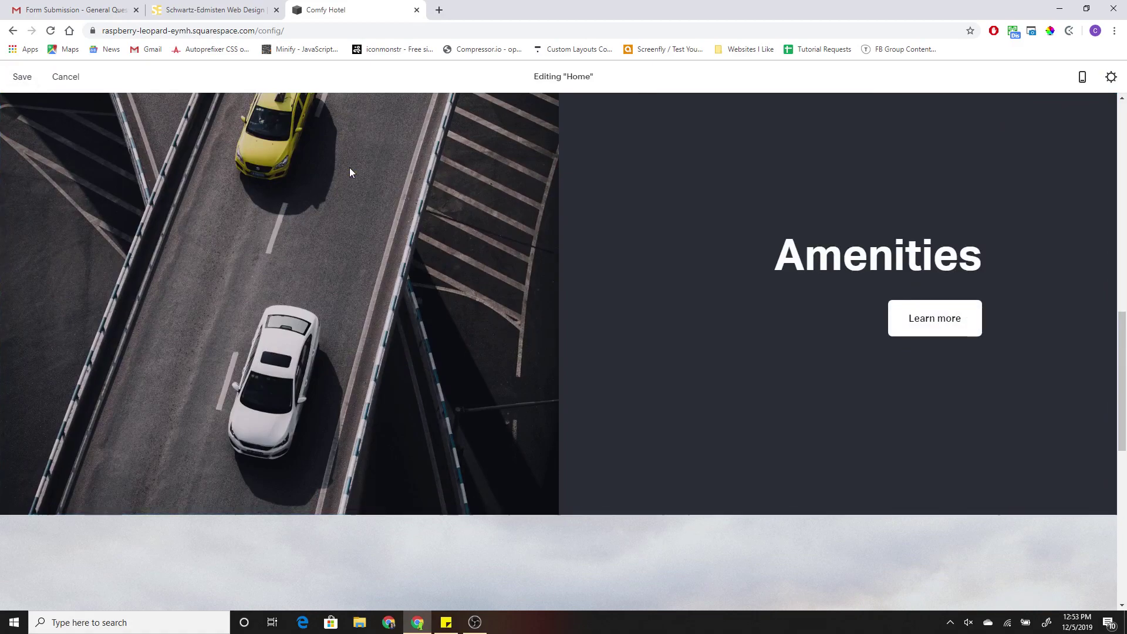
Check the homepage at phone width, then return to desktop view at the Contact Us section.
{"action": "left_click", "coordinate": [1081, 77]}
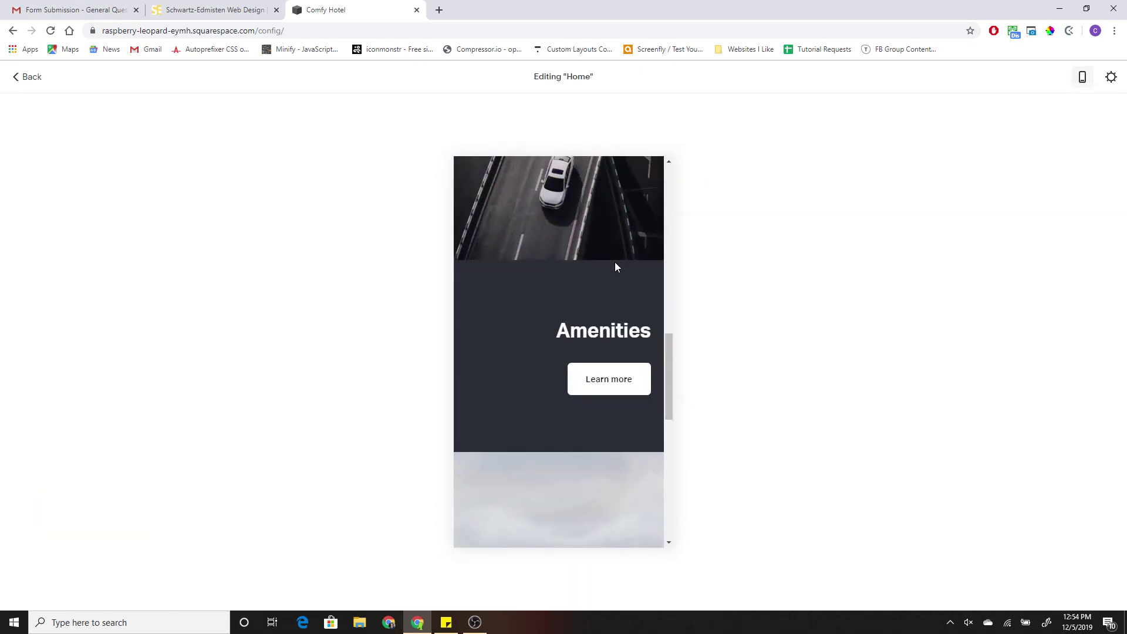
{"action": "scroll", "coordinate": [614, 282], "scroll_direction": "up", "scroll_amount": 12}
{"action": "scroll", "coordinate": [615, 274], "scroll_direction": "down", "scroll_amount": 3}
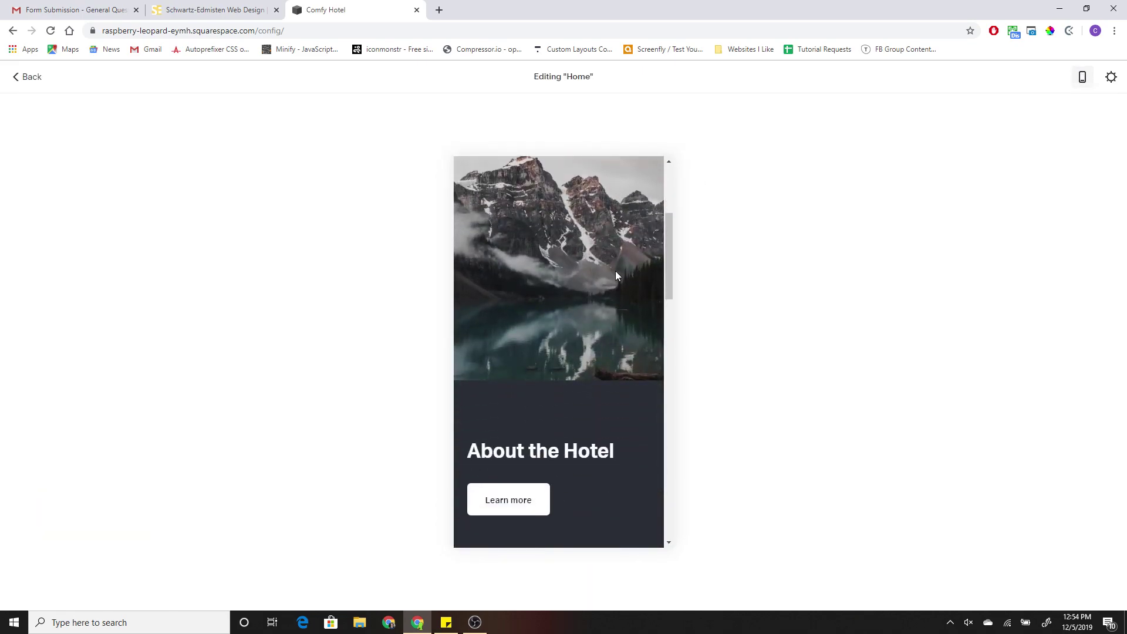
{"action": "scroll", "coordinate": [615, 275], "scroll_direction": "down", "scroll_amount": 10}
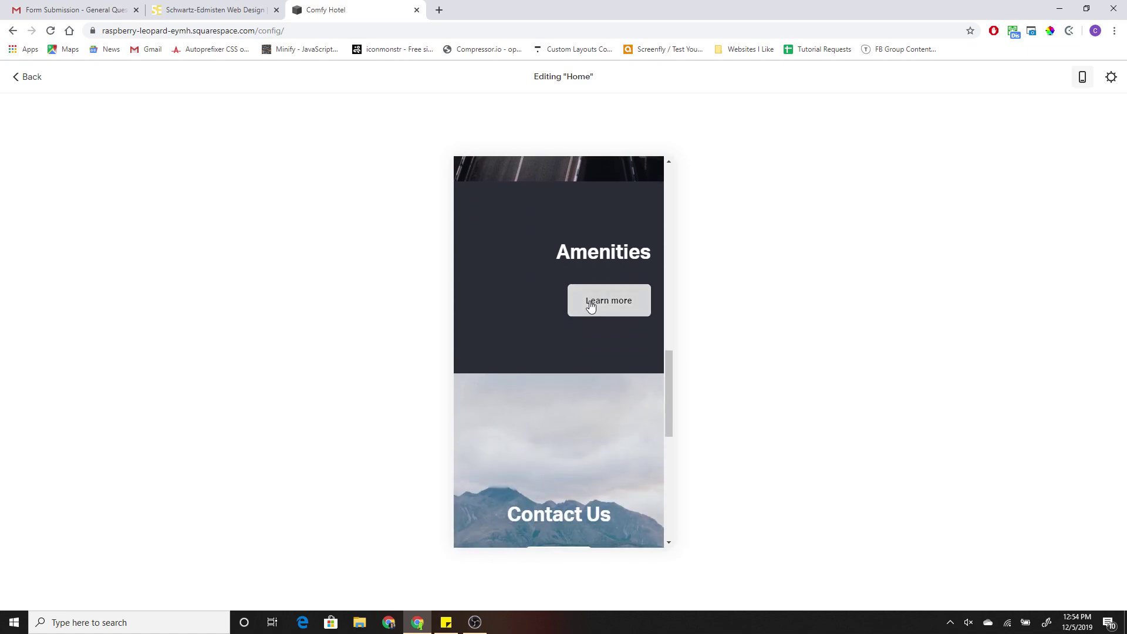
{"action": "scroll", "coordinate": [590, 305], "scroll_direction": "up", "scroll_amount": 5}
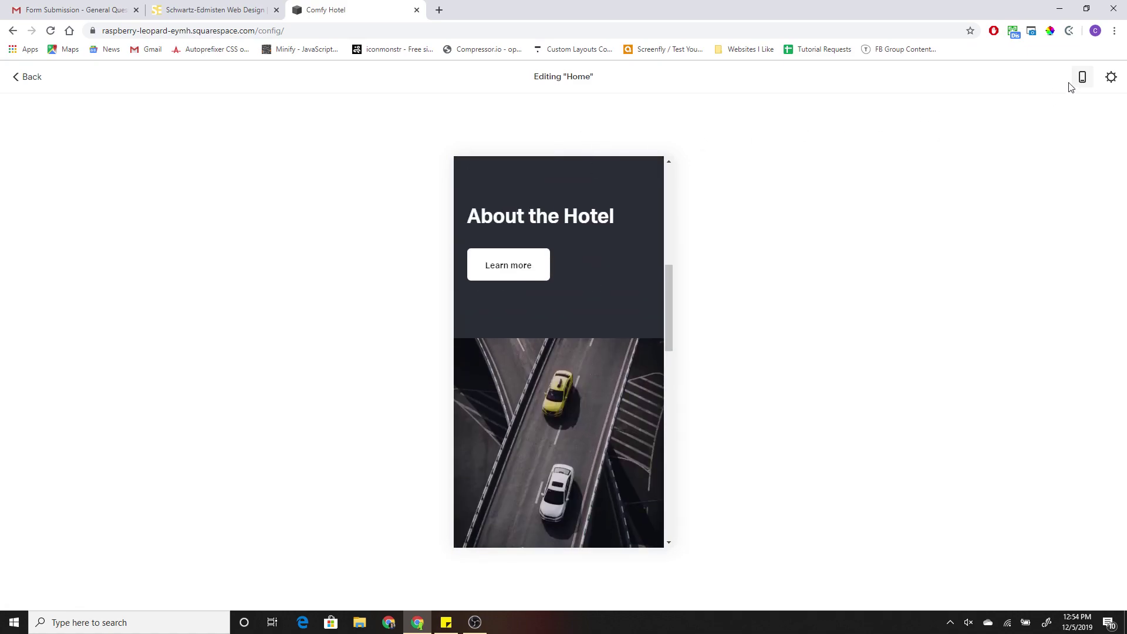
{"action": "left_click", "coordinate": [698, 212]}
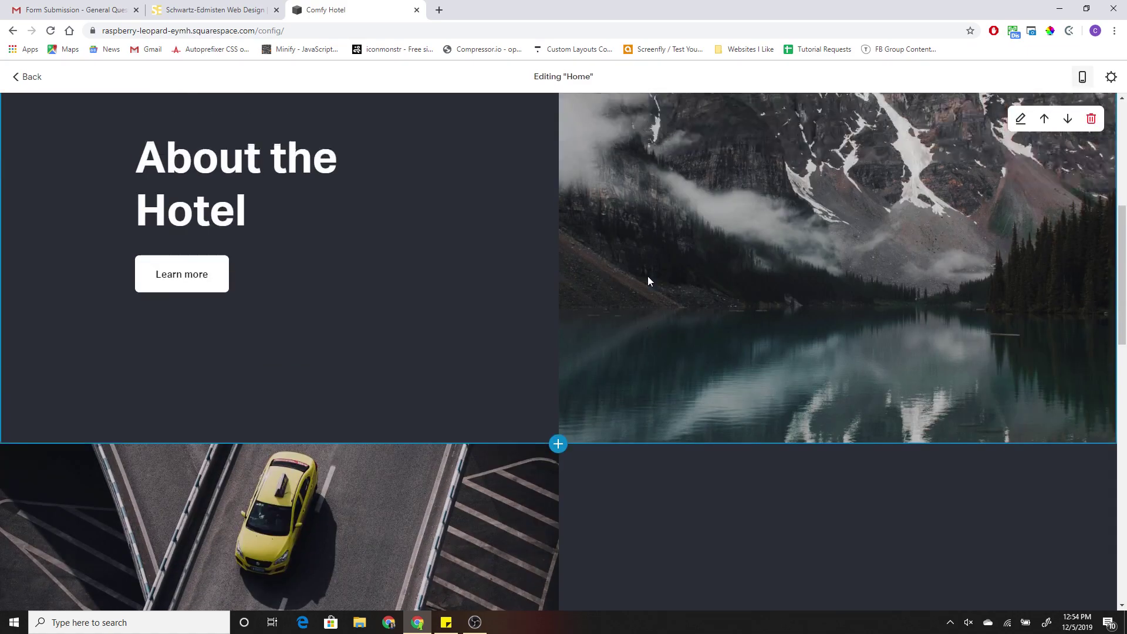
{"action": "scroll", "coordinate": [648, 281], "scroll_direction": "down", "scroll_amount": 9}
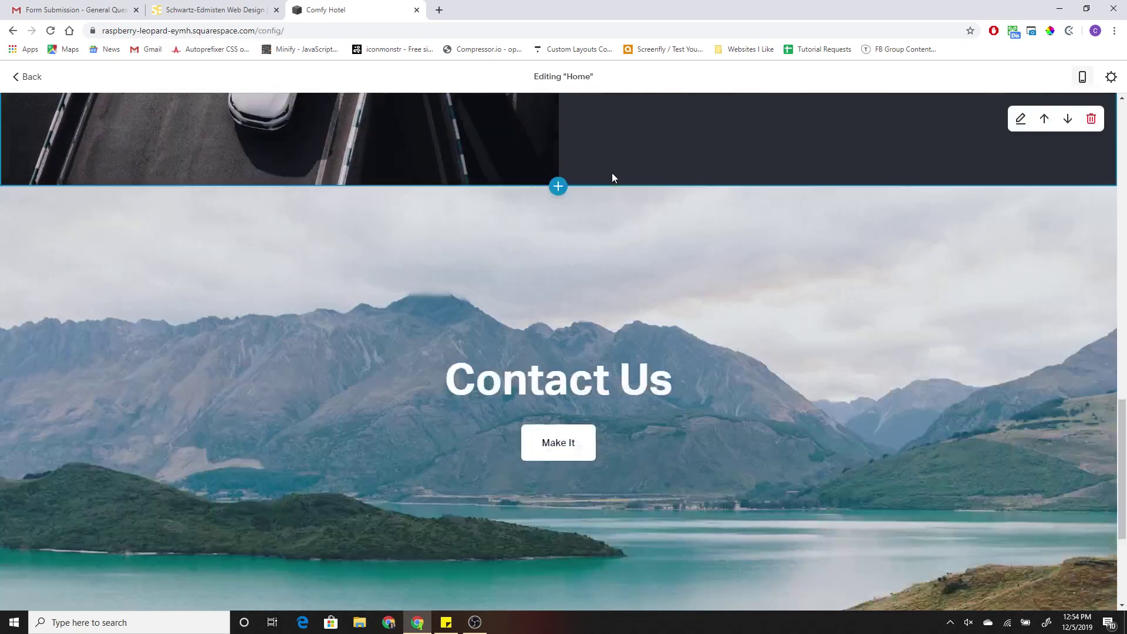
{"action": "scroll", "coordinate": [587, 159], "scroll_direction": "down", "scroll_amount": 1}
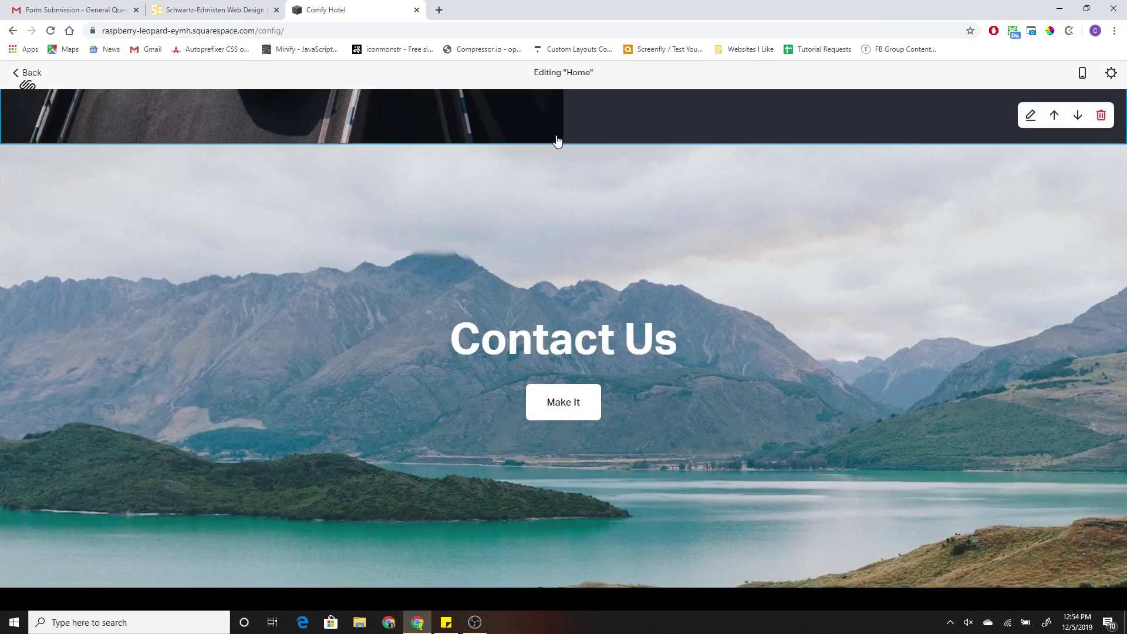
Add a Headlines section using the split 'Whatever it is' layout with the lake image.
{"action": "left_click", "coordinate": [557, 141]}
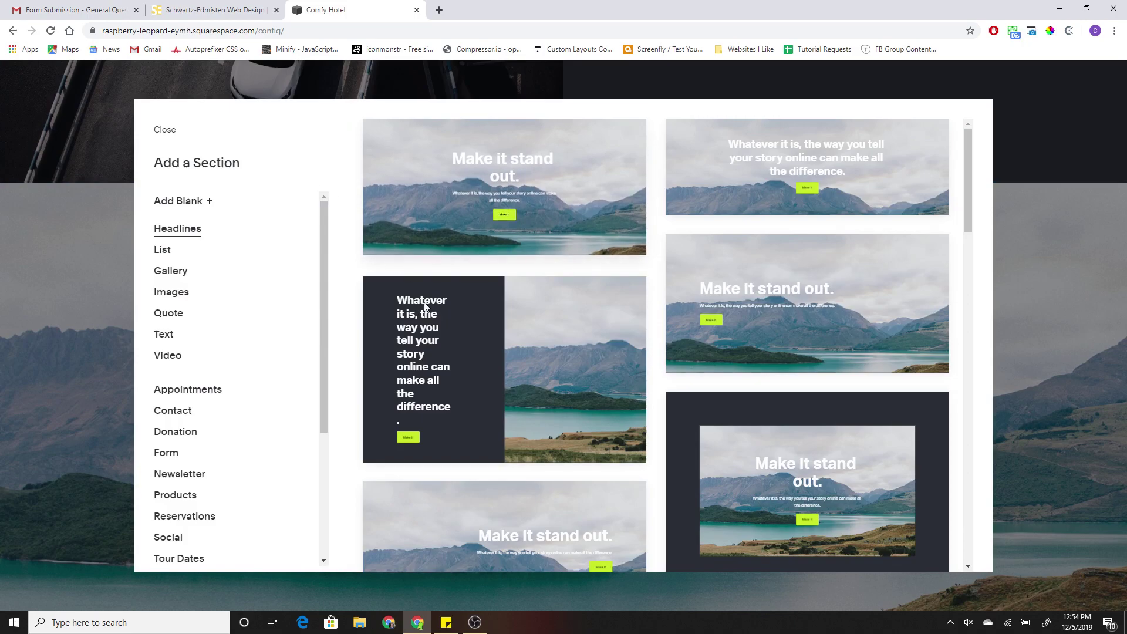
{"action": "scroll", "coordinate": [477, 282], "scroll_direction": "down", "scroll_amount": 2}
{"action": "scroll", "coordinate": [503, 315], "scroll_direction": "up", "scroll_amount": 2}
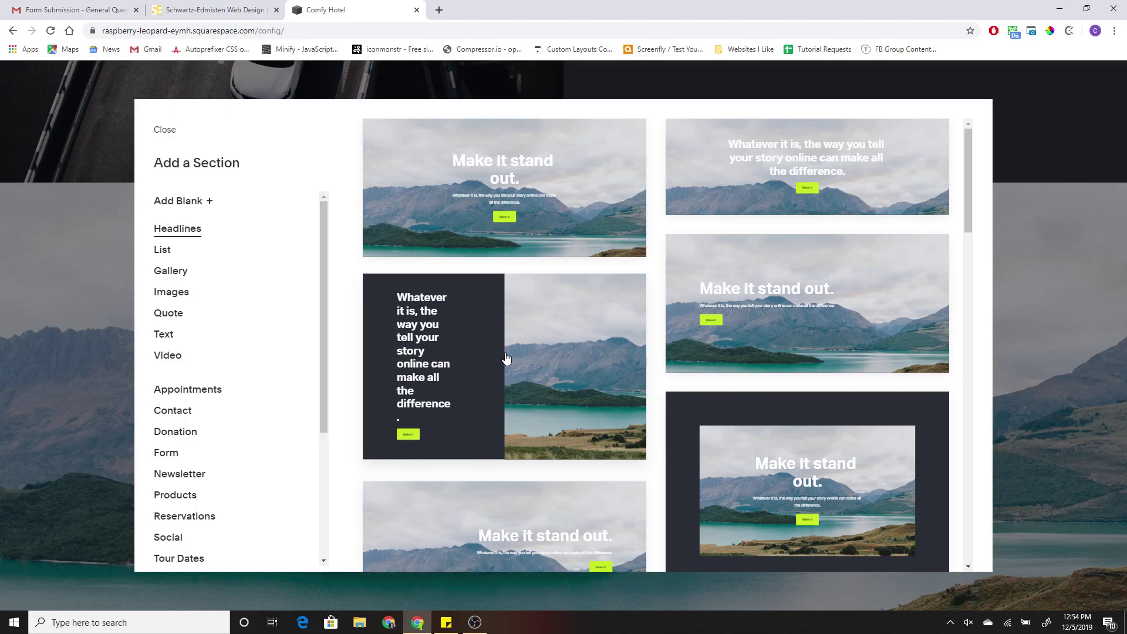
{"action": "left_click", "coordinate": [506, 358]}
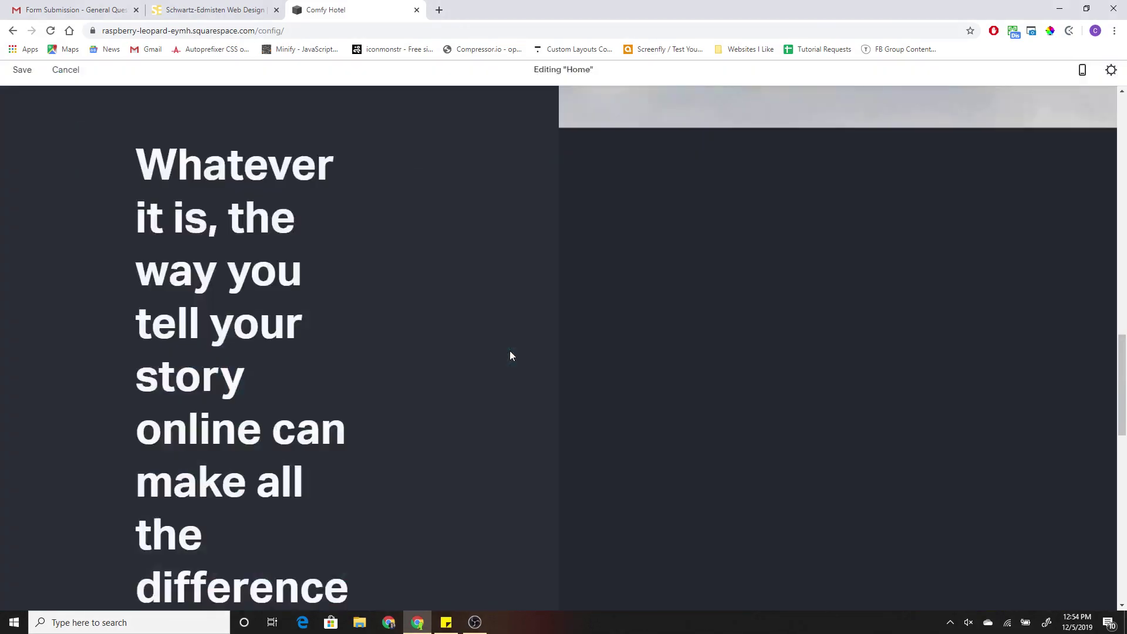
Delete the heading text after 'Whatever' and end it with a period.
{"action": "scroll", "coordinate": [440, 375], "scroll_direction": "down", "scroll_amount": 3}
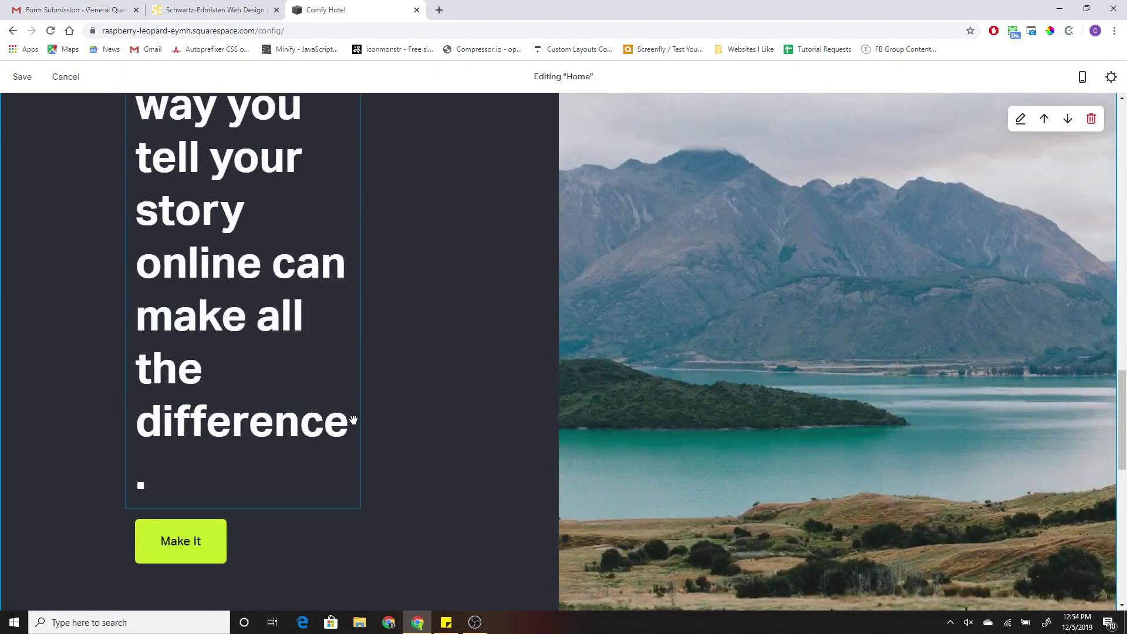
{"action": "left_click_drag", "start_coordinate": [349, 420], "coordinate": [136, 197]}
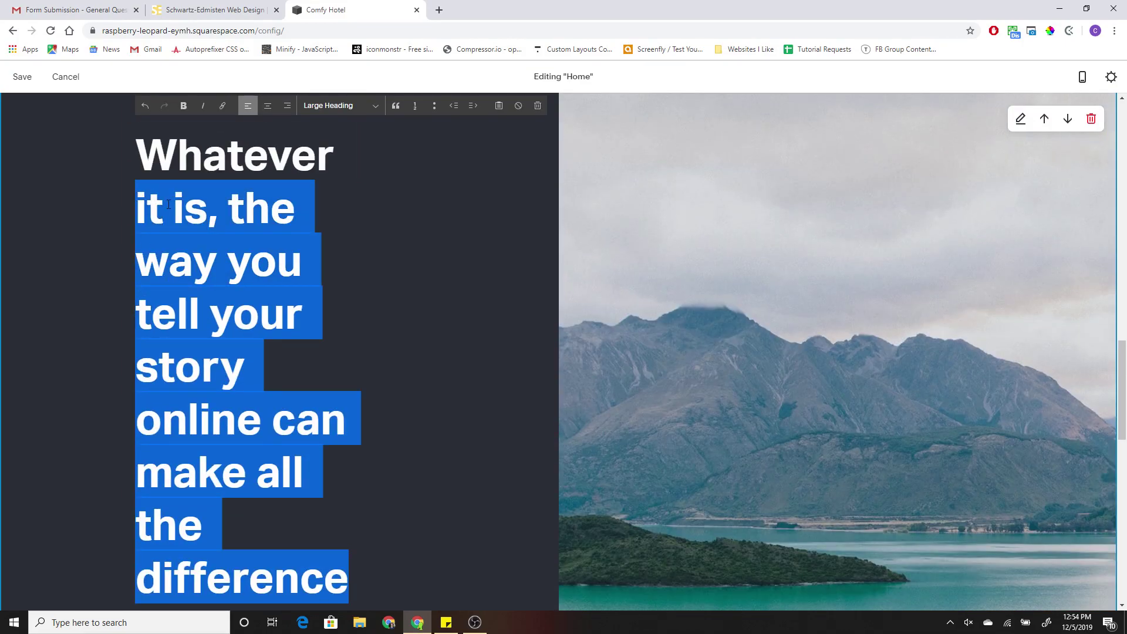
{"action": "key", "text": "BackSpace"}
{"action": "key", "text": "BackSpace"}
{"action": "type", "text": "."}
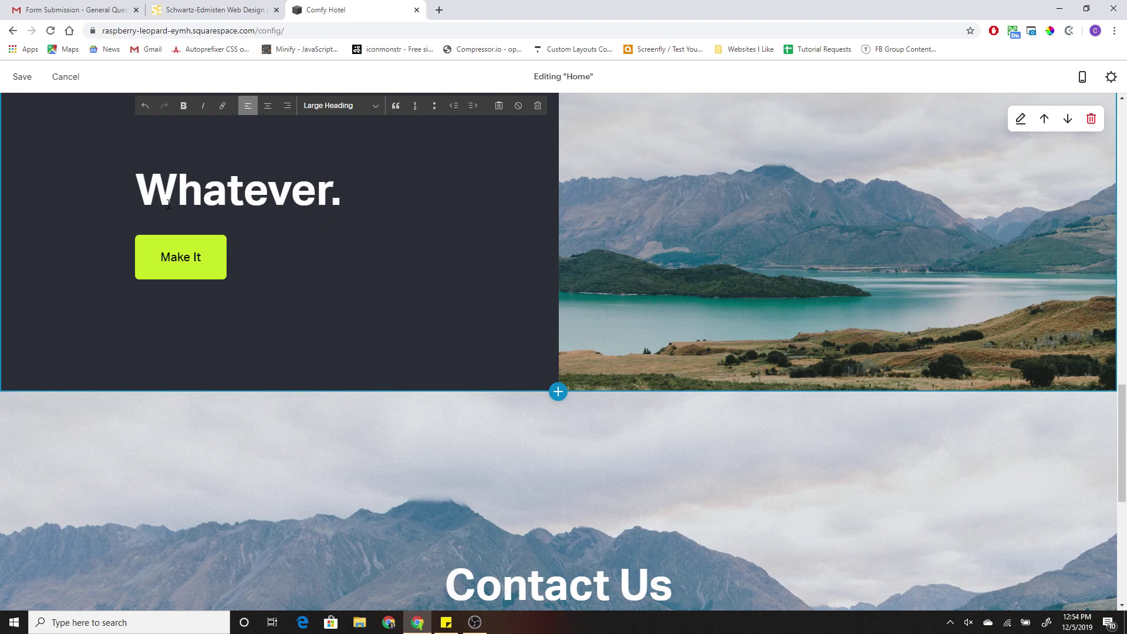
{"action": "scroll", "coordinate": [340, 298], "scroll_direction": "up", "scroll_amount": 3}
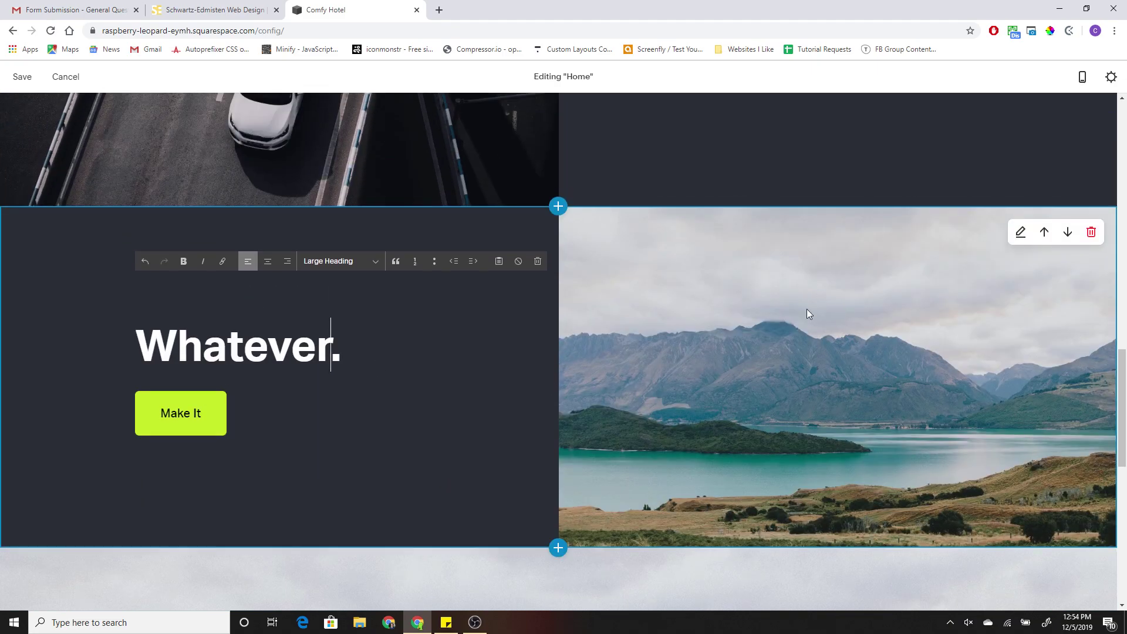
Set the section height to L and a custom content width of 100, content left-aligned.
{"action": "left_click", "coordinate": [1021, 233]}
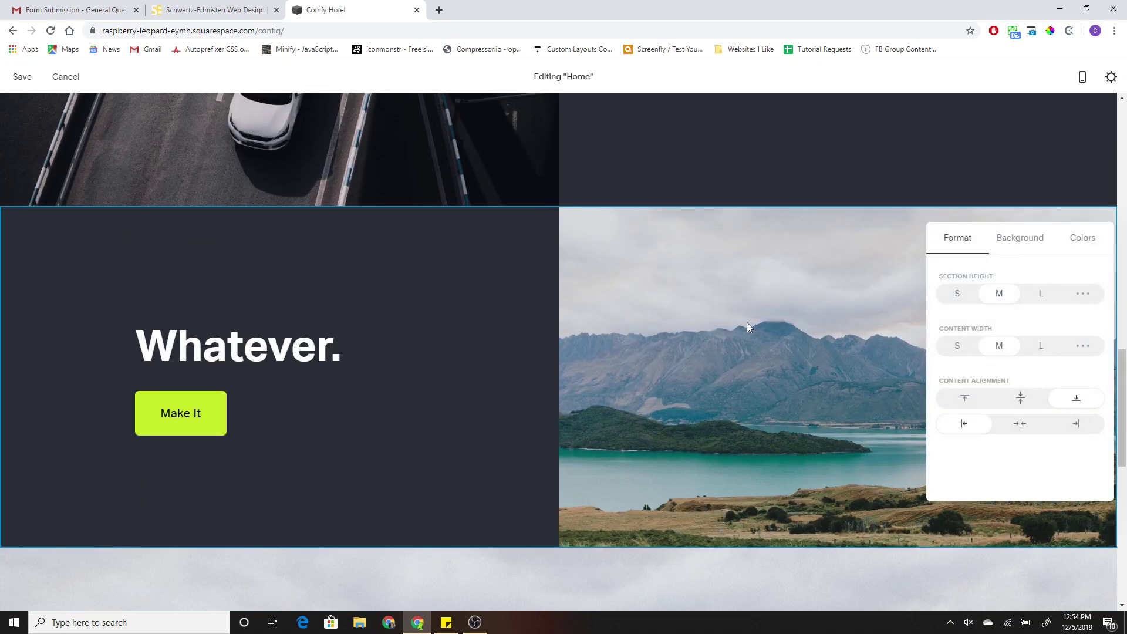
{"action": "left_click", "coordinate": [1039, 296]}
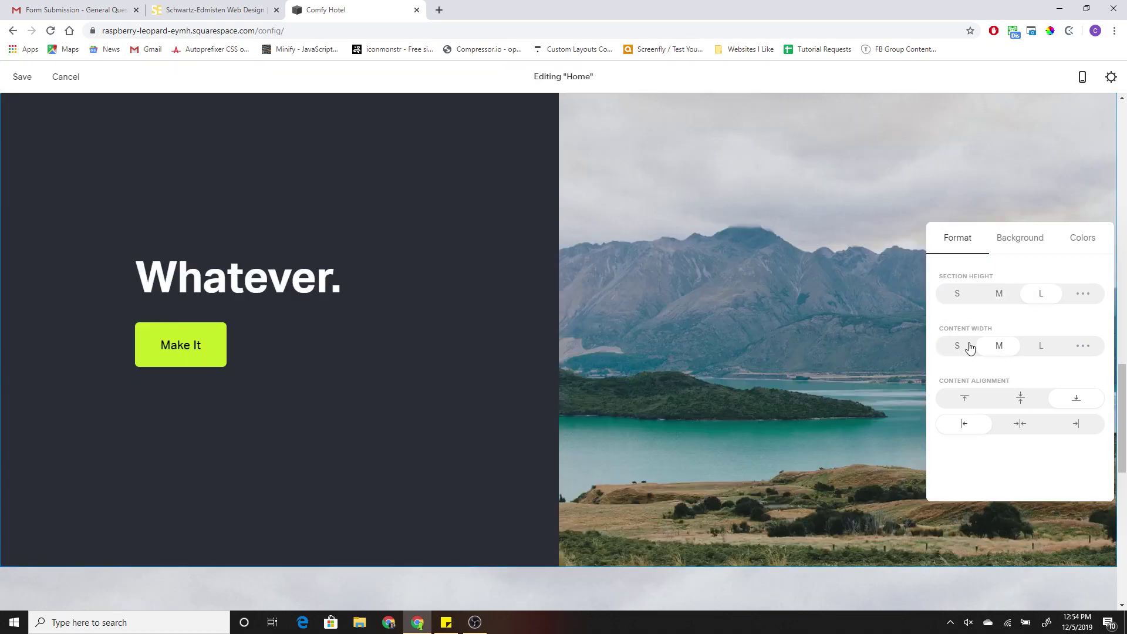
{"action": "left_click", "coordinate": [1040, 348]}
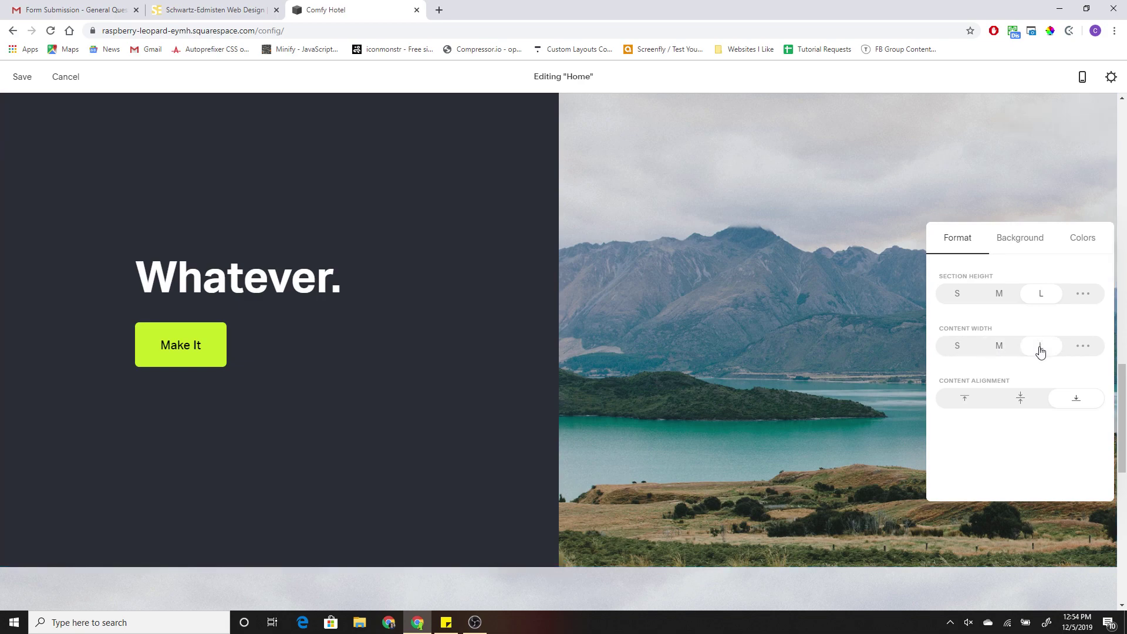
{"action": "left_click", "coordinate": [1079, 348]}
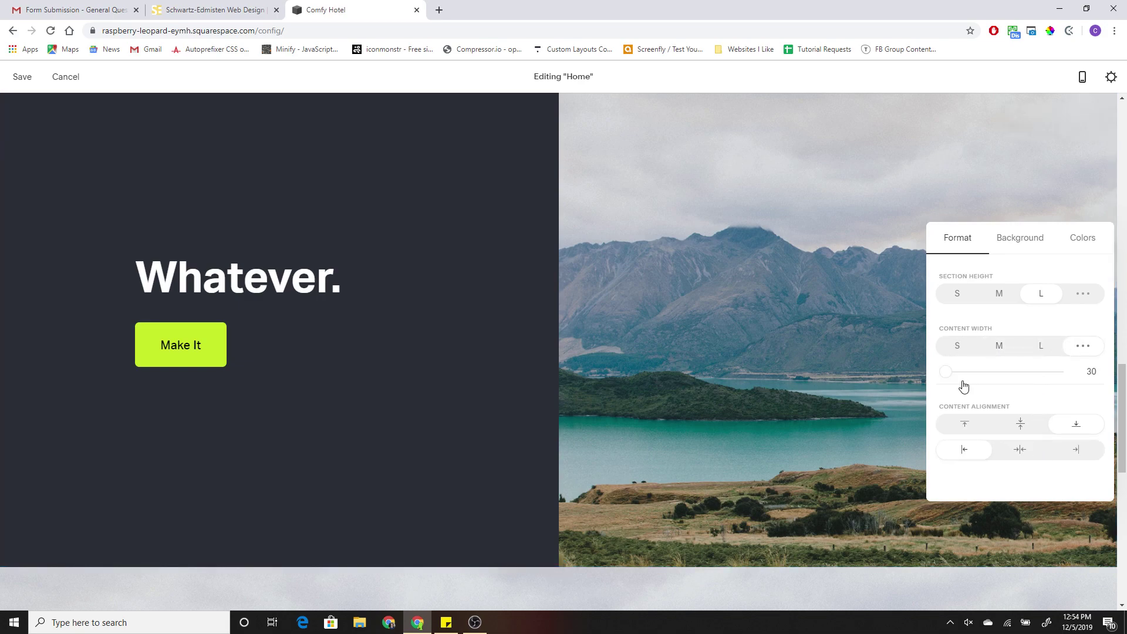
{"action": "left_click_drag", "start_coordinate": [952, 372], "coordinate": [1050, 372]}
{"action": "left_click", "coordinate": [1066, 453]}
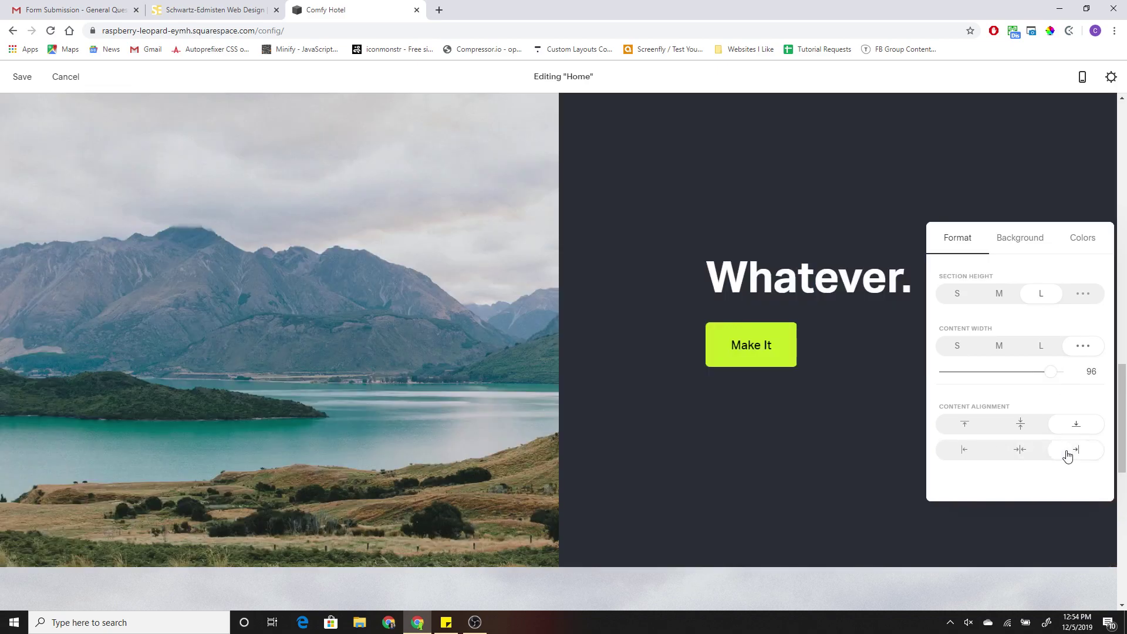
{"action": "left_click", "coordinate": [962, 453]}
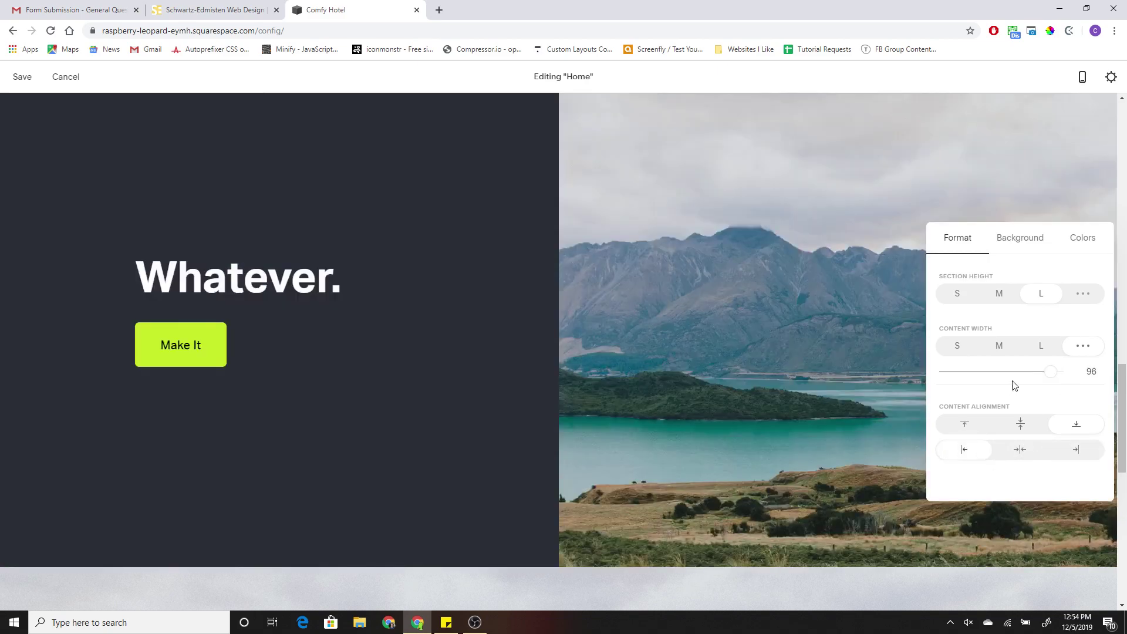
{"action": "mouse_move", "coordinate": [1059, 376]}
{"action": "left_mouse_down"}
{"action": "mouse_move", "coordinate": [1049, 372]}
{"action": "mouse_move", "coordinate": [1078, 376]}
{"action": "left_mouse_up"}
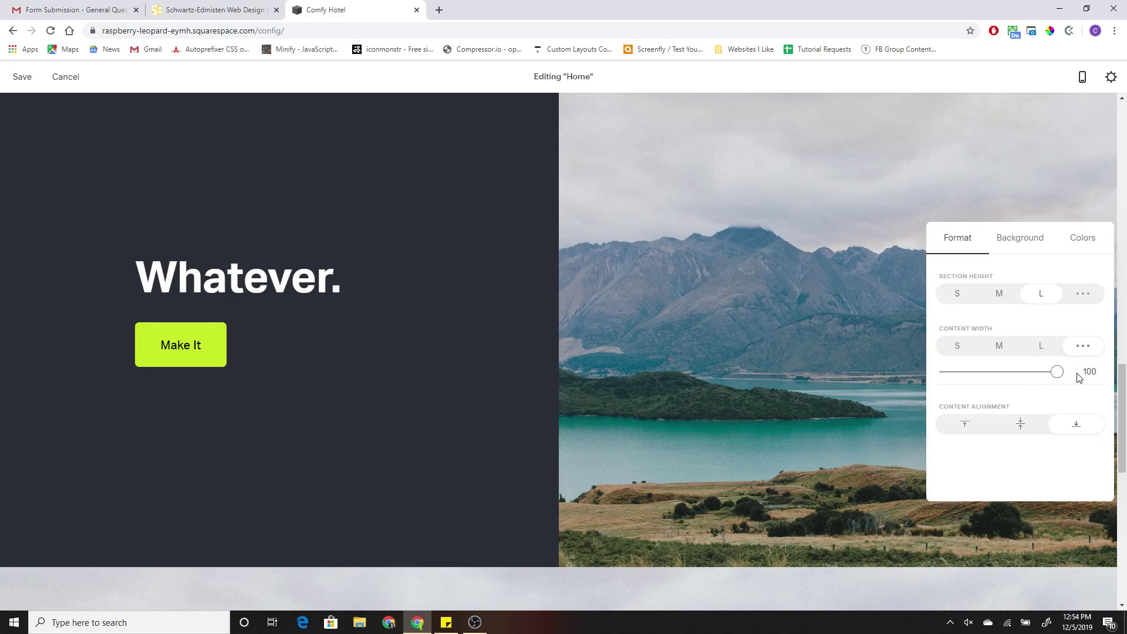
{"action": "left_click", "coordinate": [457, 305]}
{"action": "scroll", "coordinate": [457, 307], "scroll_direction": "down", "scroll_amount": 10}
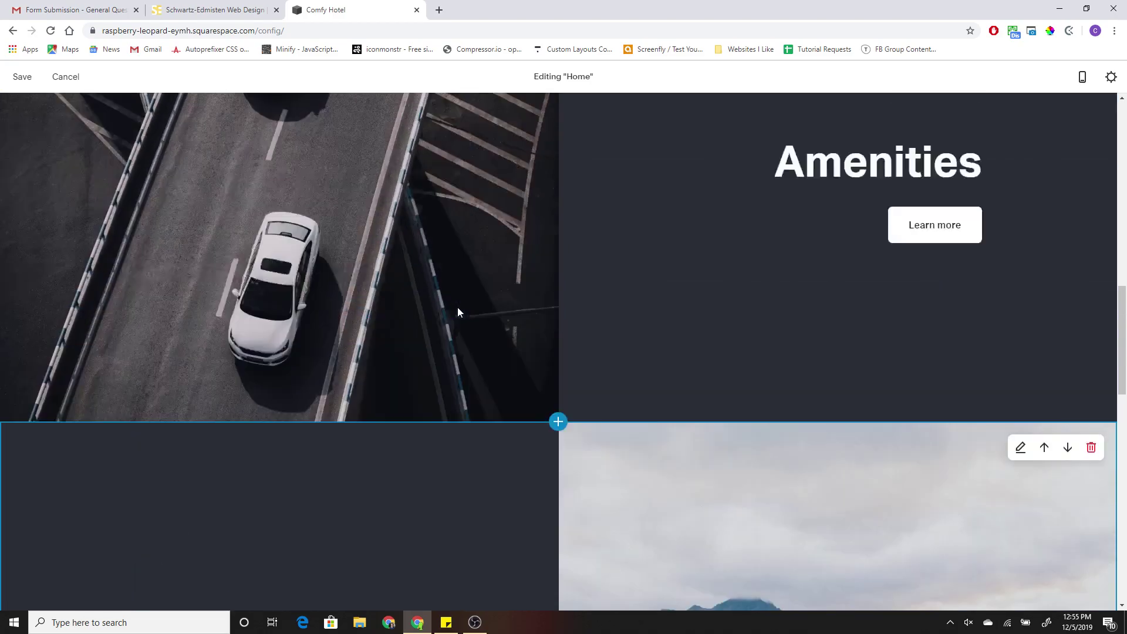
{"action": "scroll", "coordinate": [456, 317], "scroll_direction": "up", "scroll_amount": 9}
{"action": "scroll", "coordinate": [453, 336], "scroll_direction": "down", "scroll_amount": 5}
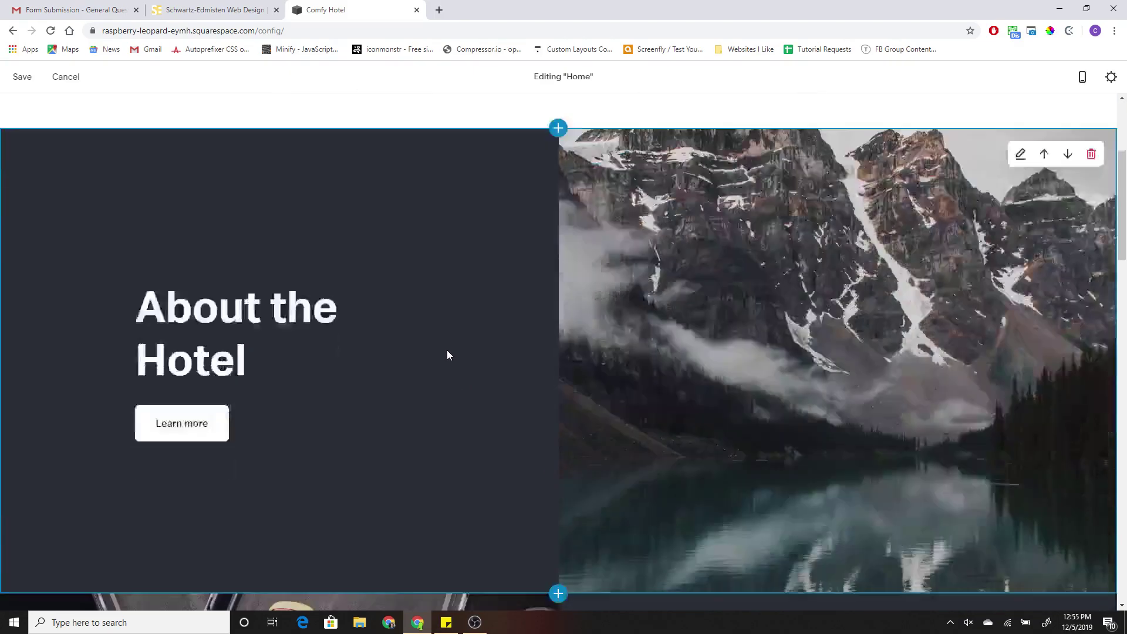
{"action": "scroll", "coordinate": [446, 350], "scroll_direction": "down", "scroll_amount": 10}
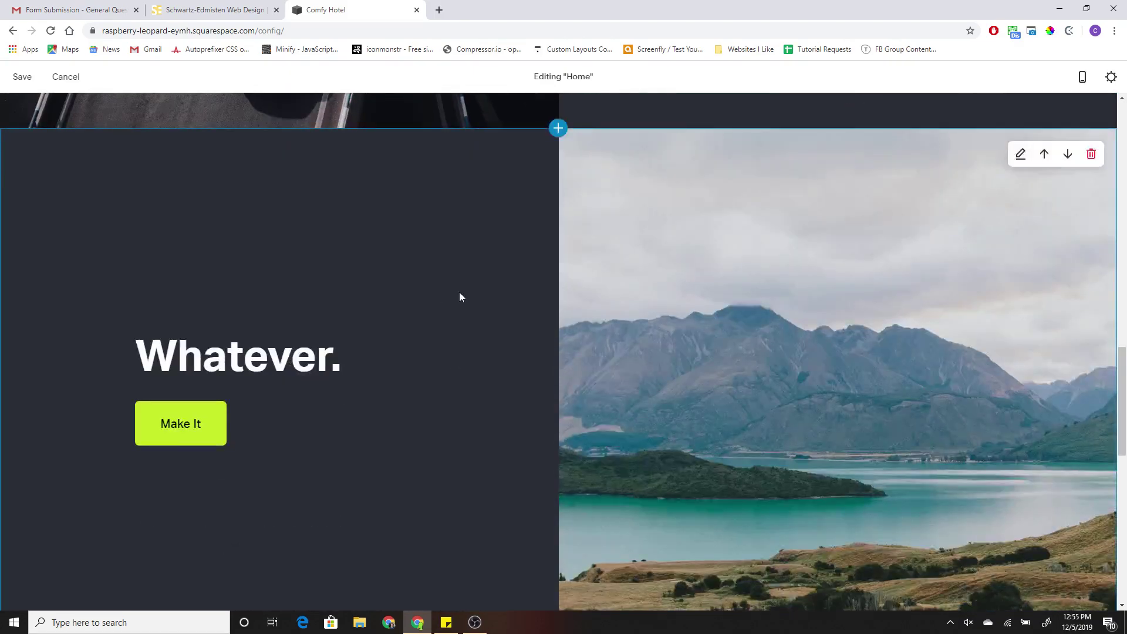
{"action": "scroll", "coordinate": [457, 295], "scroll_direction": "down", "scroll_amount": 1}
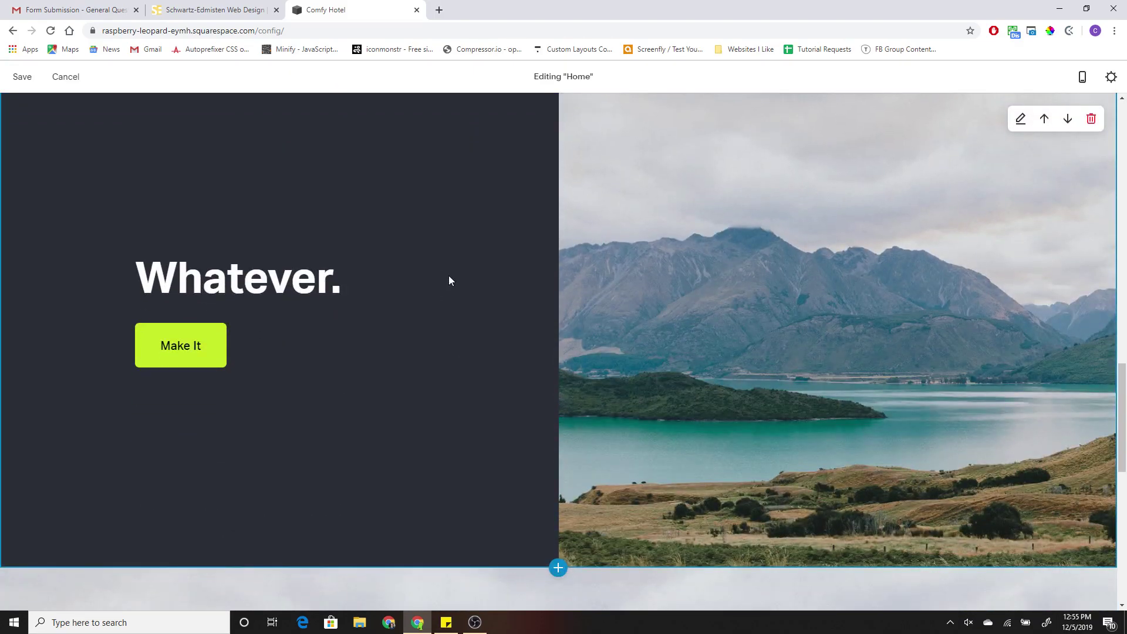
{"action": "scroll", "coordinate": [413, 279], "scroll_direction": "up", "scroll_amount": 1}
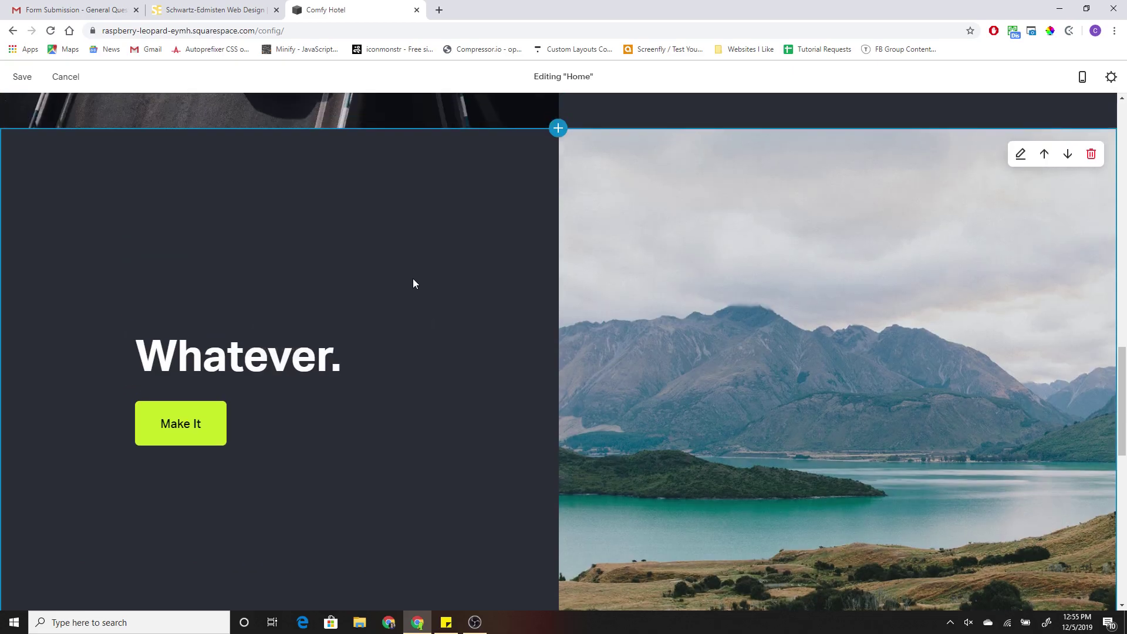
{"action": "scroll", "coordinate": [432, 311], "scroll_direction": "up", "scroll_amount": 5}
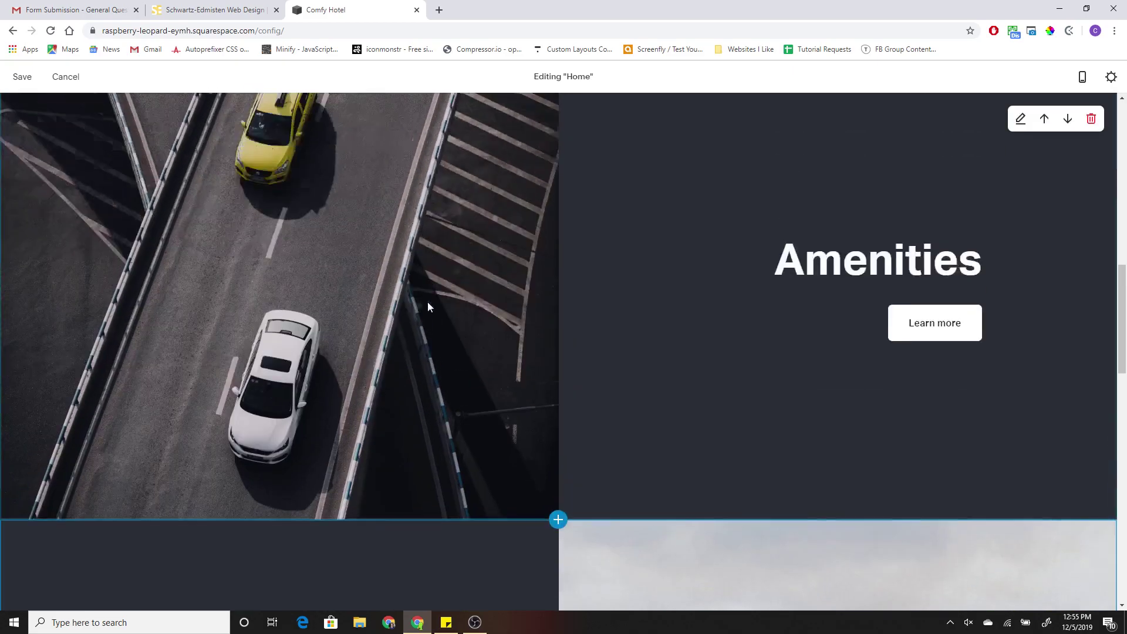
{"action": "scroll", "coordinate": [427, 304], "scroll_direction": "up", "scroll_amount": 7}
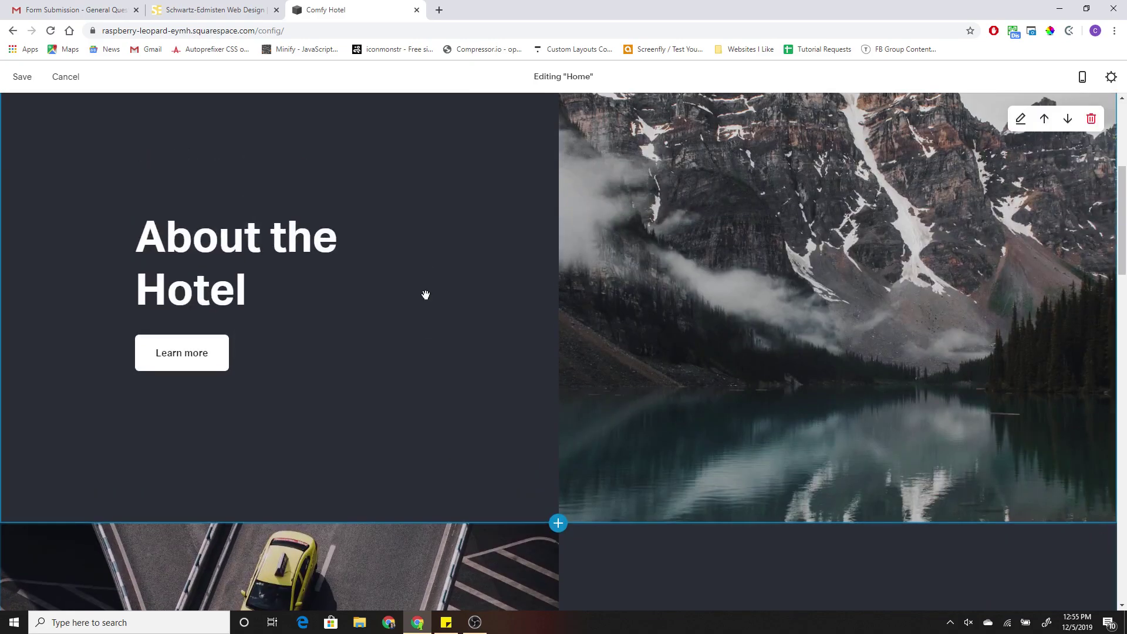
{"action": "scroll", "coordinate": [458, 317], "scroll_direction": "down", "scroll_amount": 6}
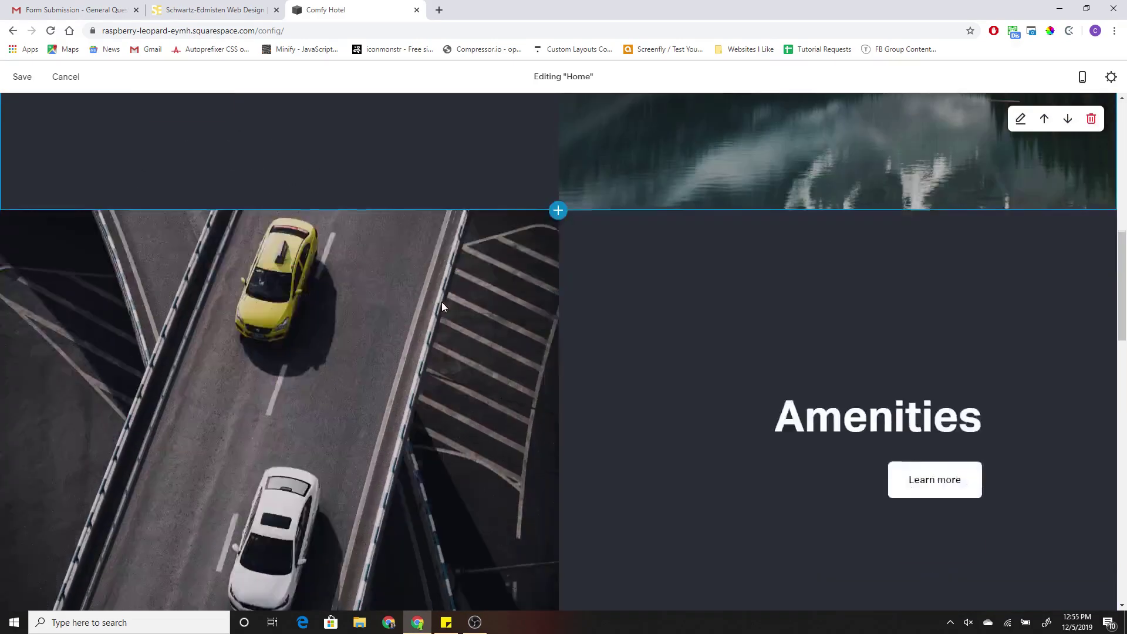
{"action": "scroll", "coordinate": [457, 309], "scroll_direction": "down", "scroll_amount": 7}
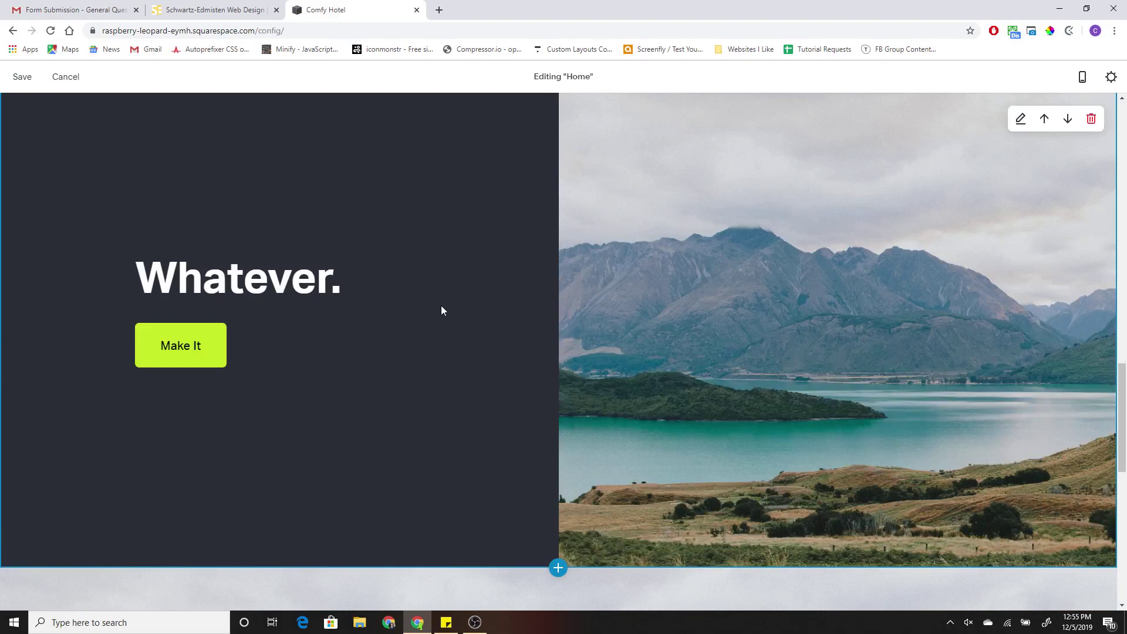
{"action": "scroll", "coordinate": [440, 306], "scroll_direction": "up", "scroll_amount": 1}
{"action": "scroll", "coordinate": [437, 309], "scroll_direction": "down", "scroll_amount": 1}
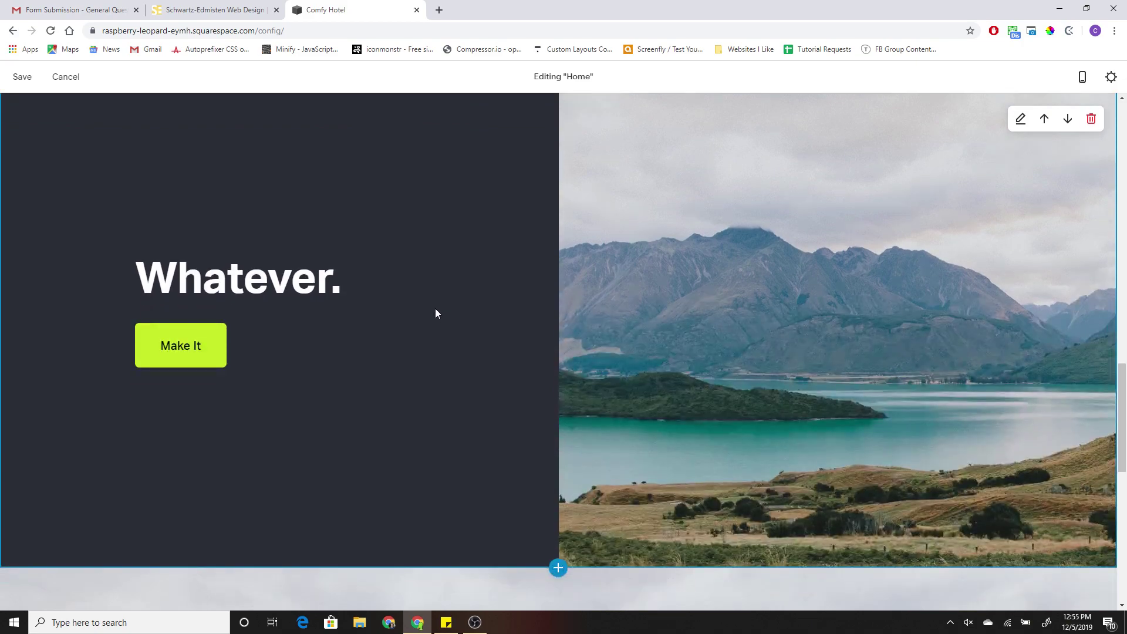